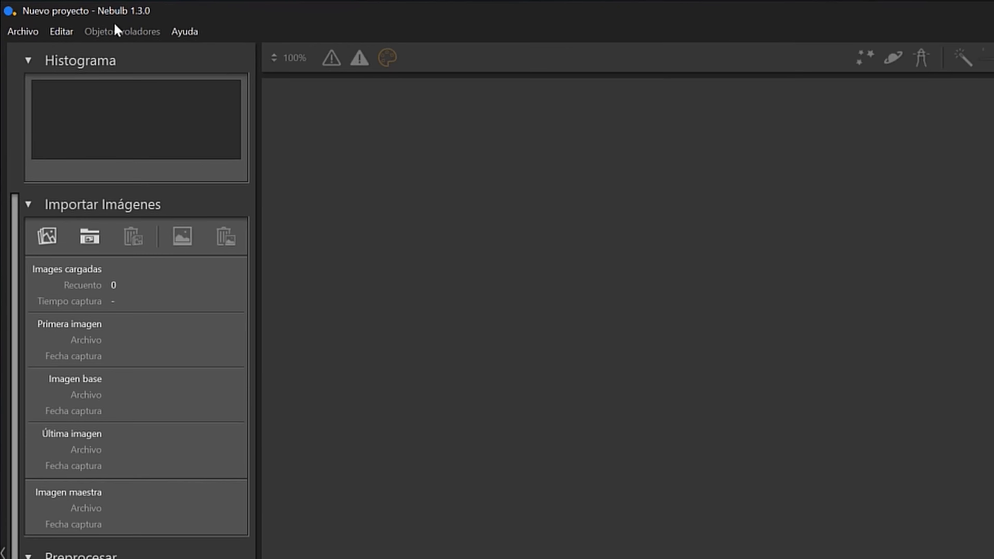
Step: Create a new project and load the photos _DSC7707 to _DSC7760 from the Fotos folder
click(15, 31)
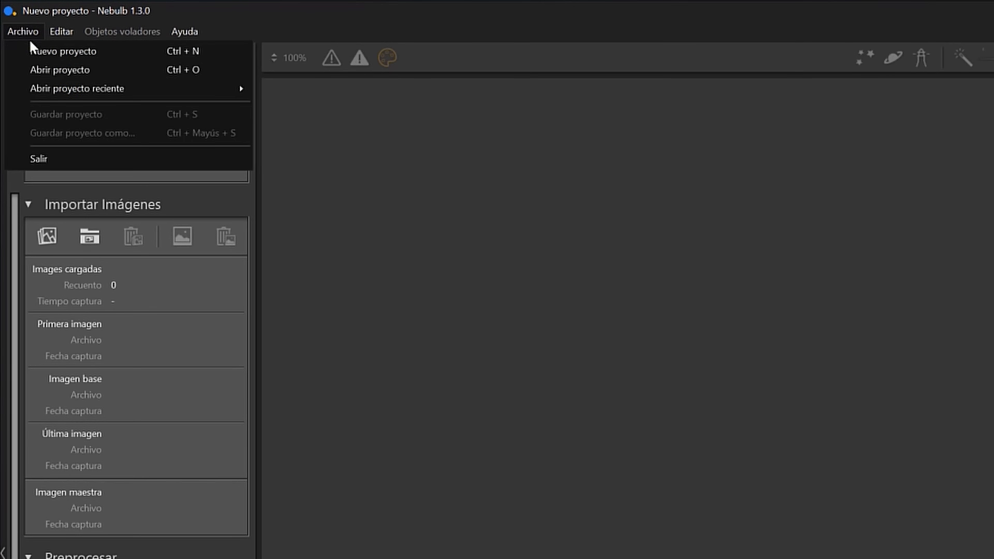
click(35, 51)
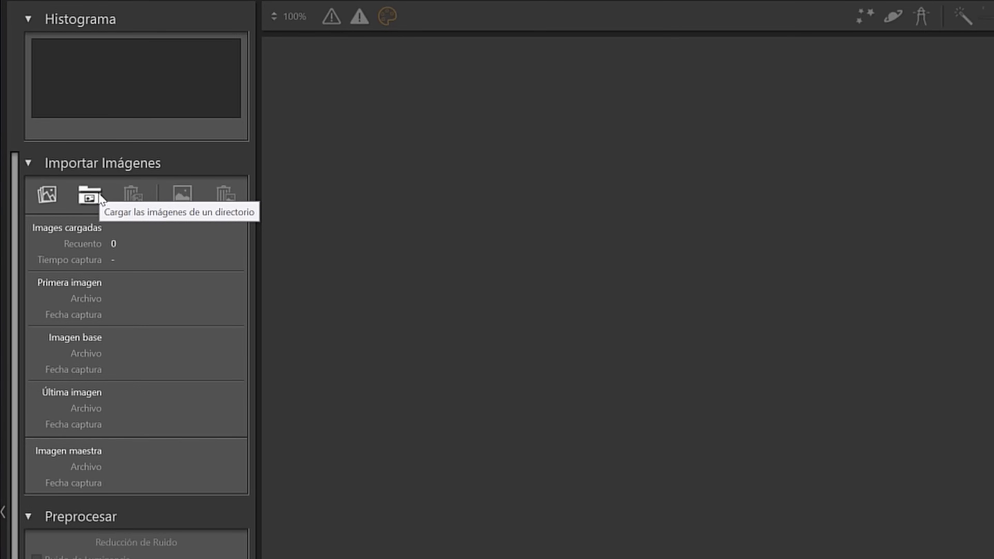
click(42, 203)
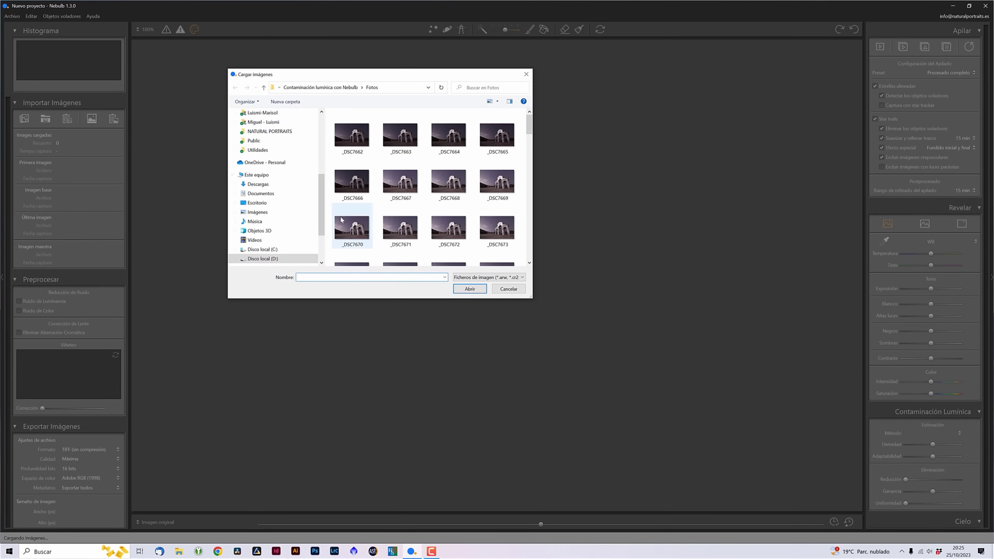
scroll(457, 187, down, 5)
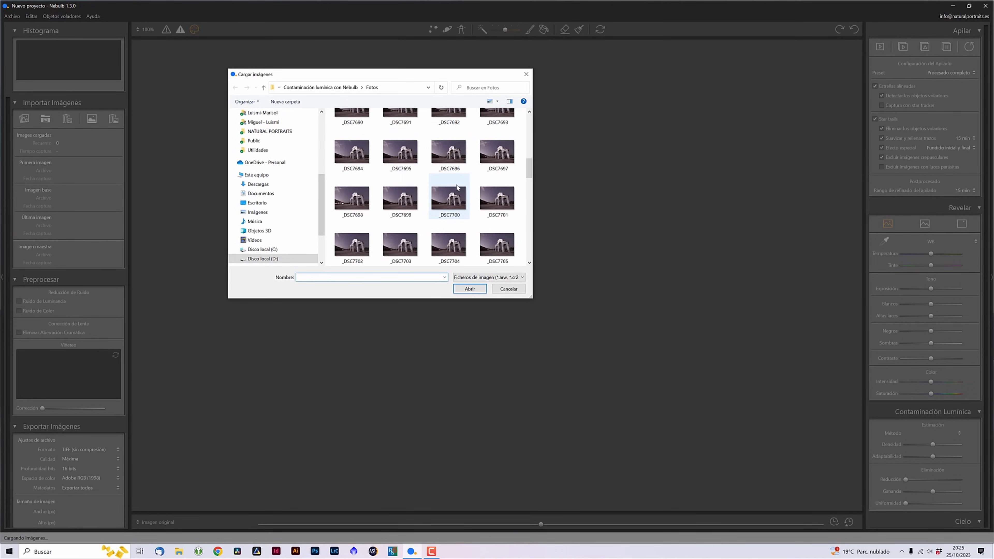
scroll(457, 188, down, 5)
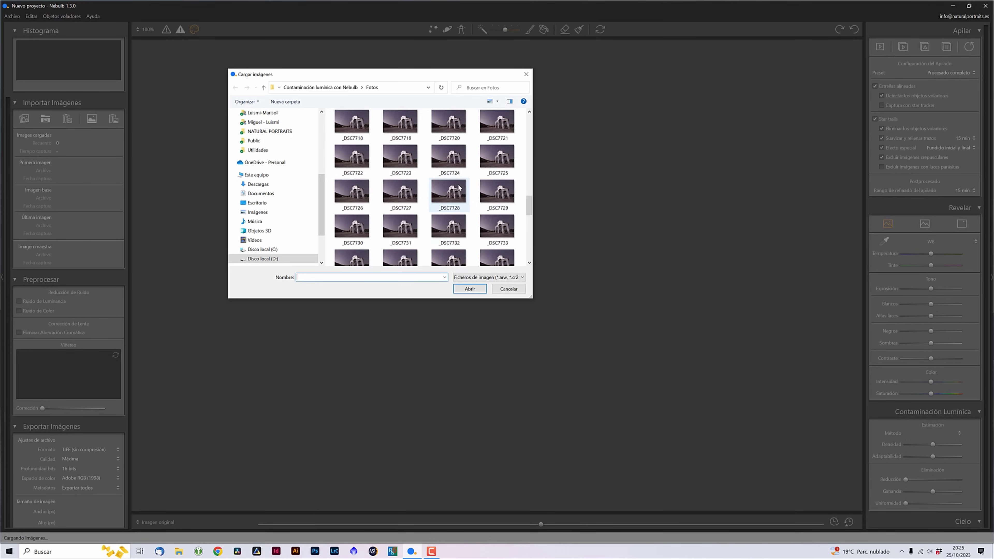
scroll(459, 188, up, 4)
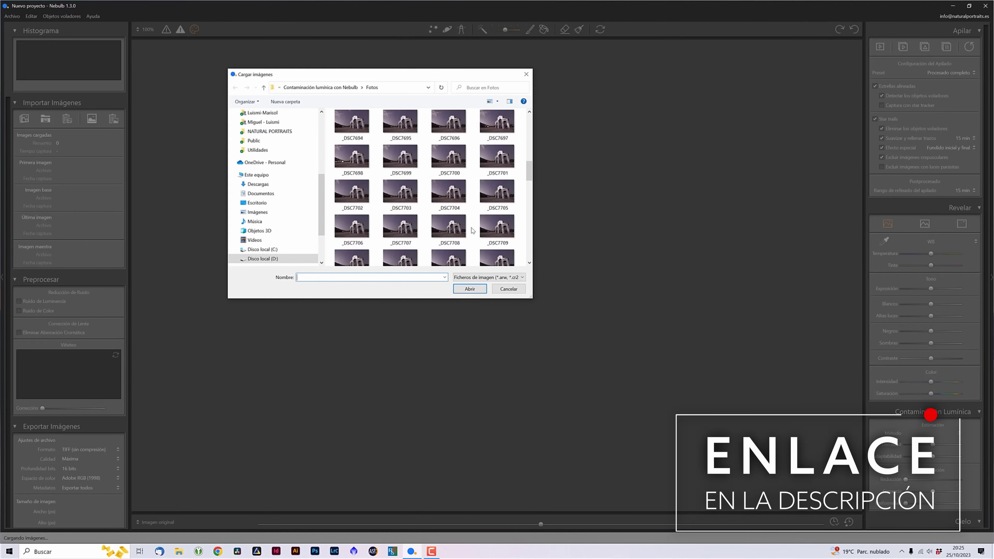
scroll(473, 230, up, 5)
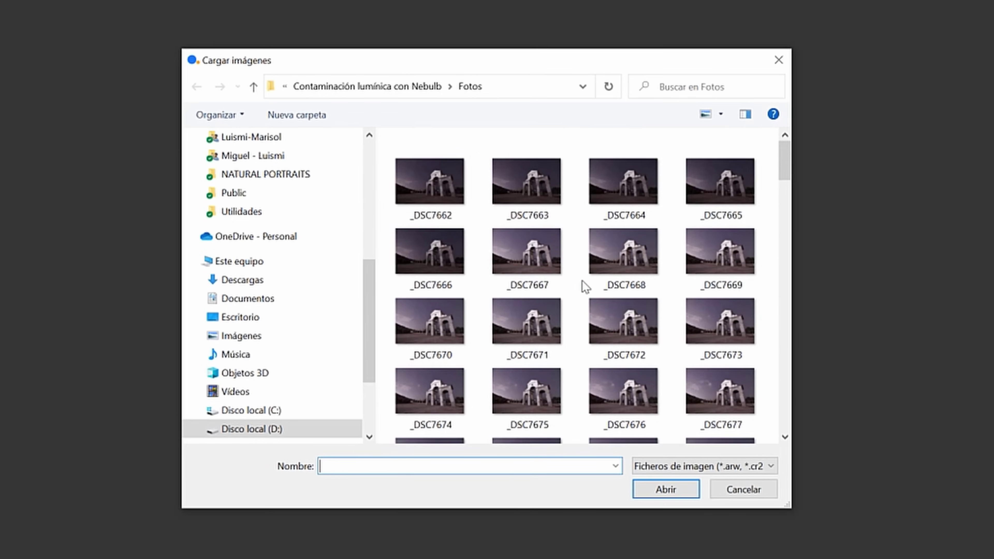
scroll(411, 186, down, 2)
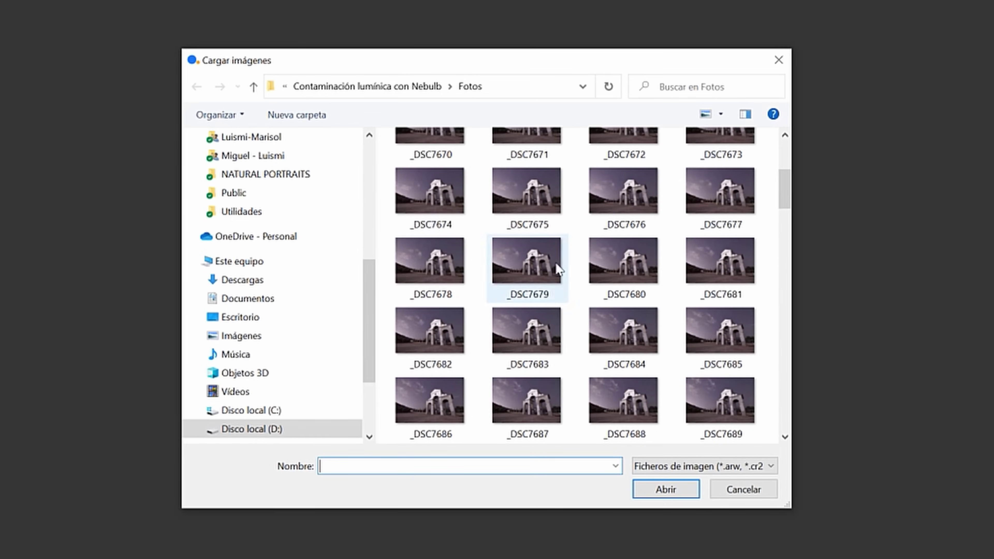
scroll(552, 329, down, 6)
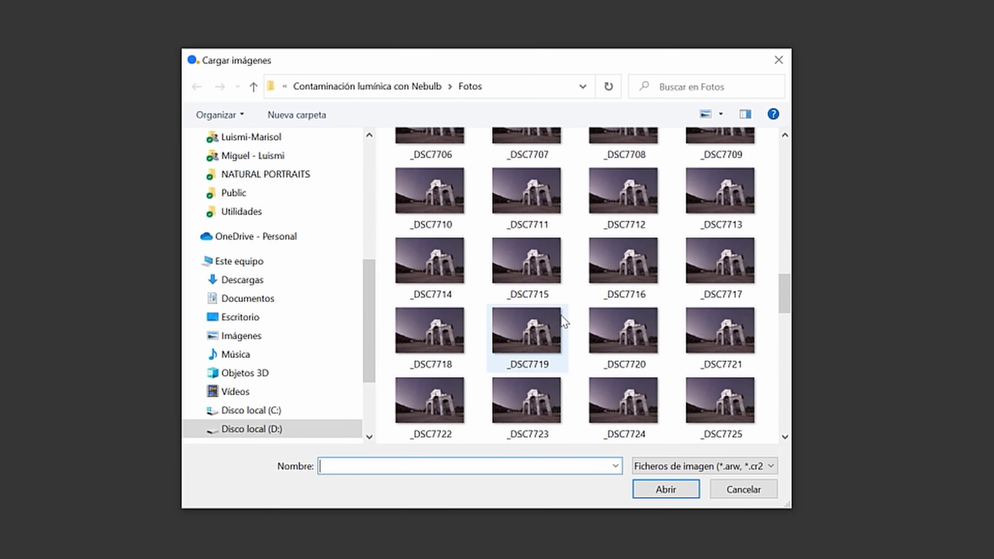
scroll(563, 322, up, 2)
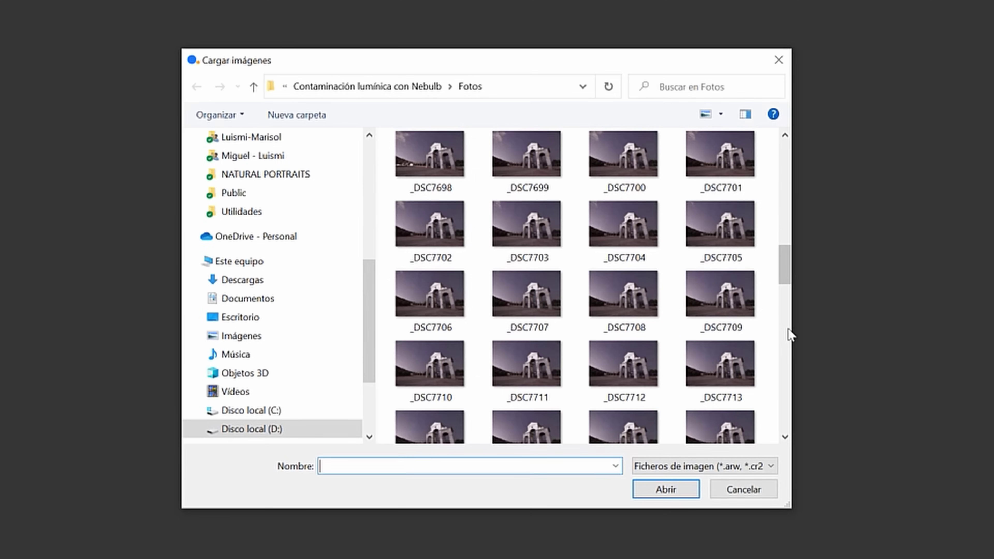
click(557, 292)
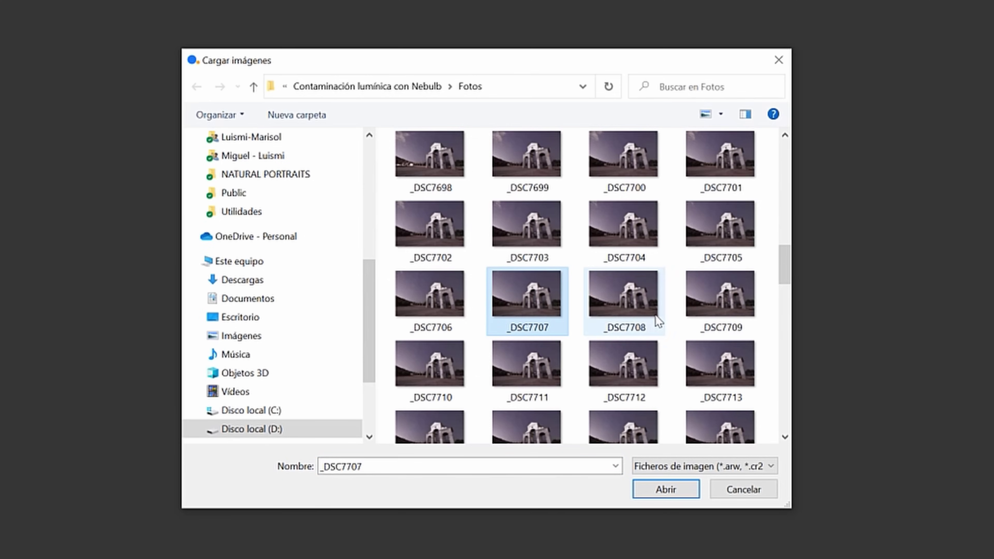
scroll(709, 359, down, 10)
shift+click(632, 407)
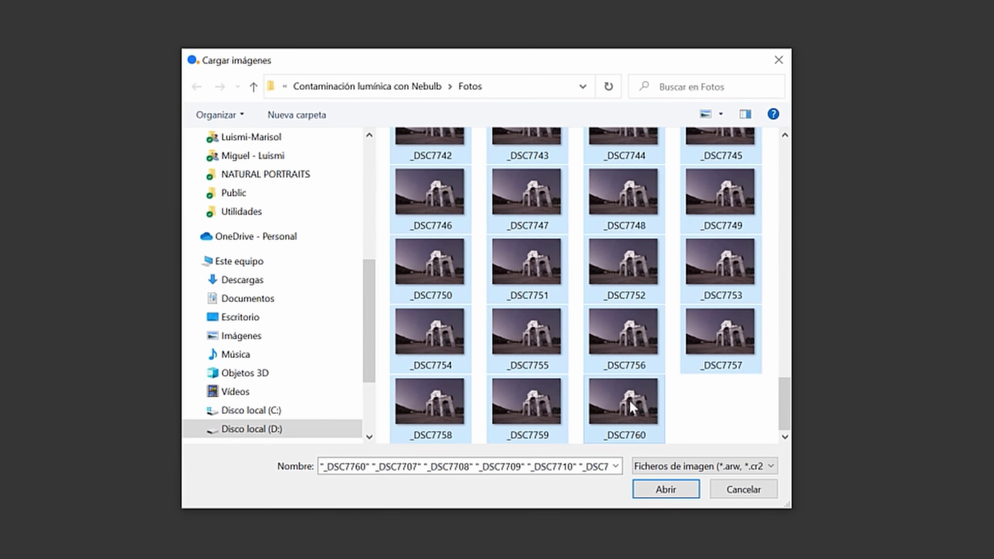
click(664, 487)
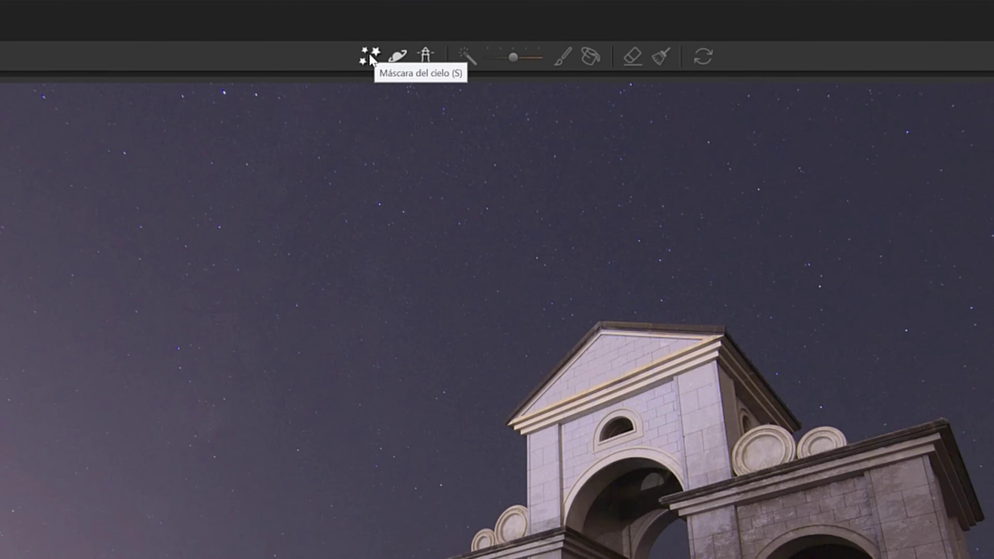
Step: Mask the open sky roughly with the sky mask brush, leaving a margin around the hillside and the gate
click(372, 61)
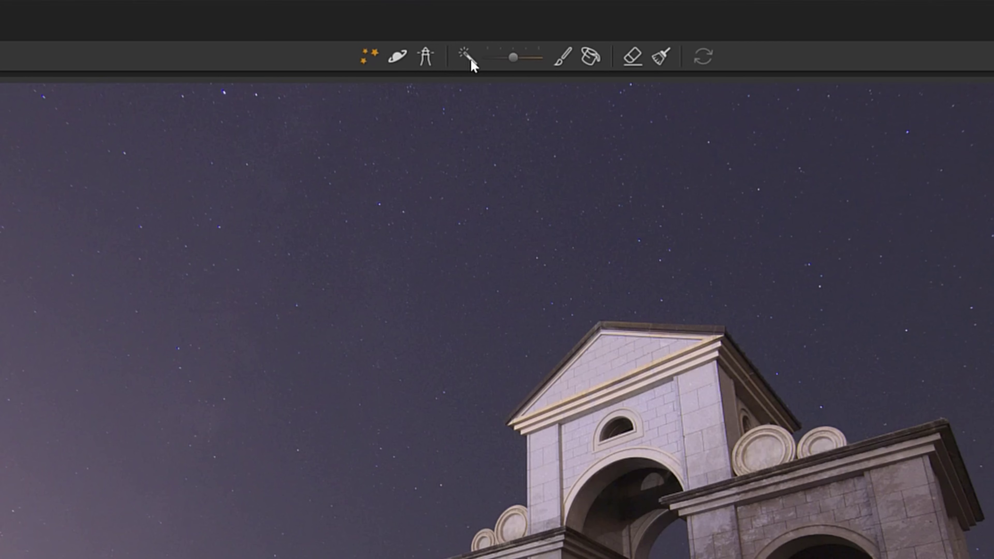
click(566, 59)
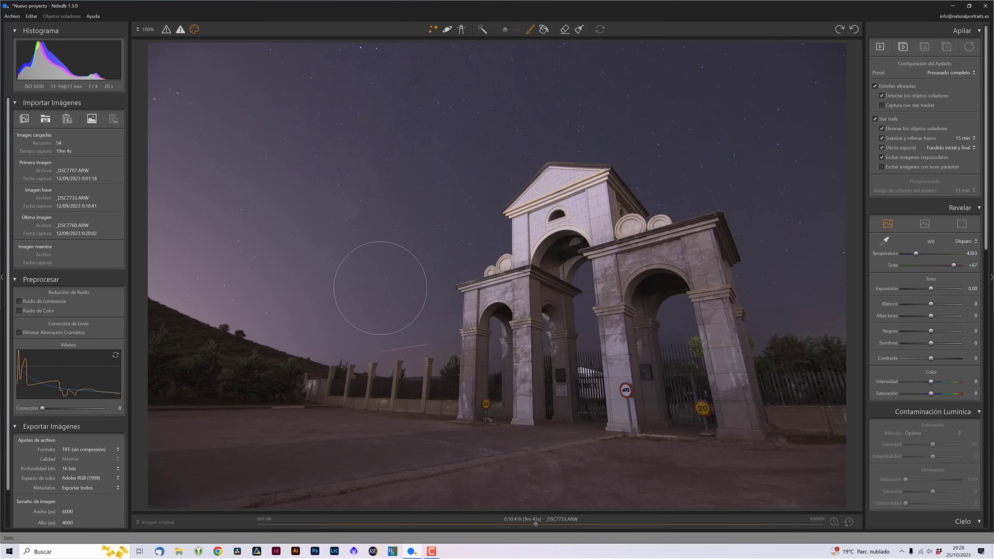
drag(336, 508, 140, 436)
mouse_move(283, 261)
mouse_down()
mouse_move(221, 256)
mouse_move(180, 217)
mouse_move(616, 64)
mouse_move(832, 279)
mouse_move(687, 100)
mouse_move(282, 159)
mouse_move(495, 157)
mouse_up()
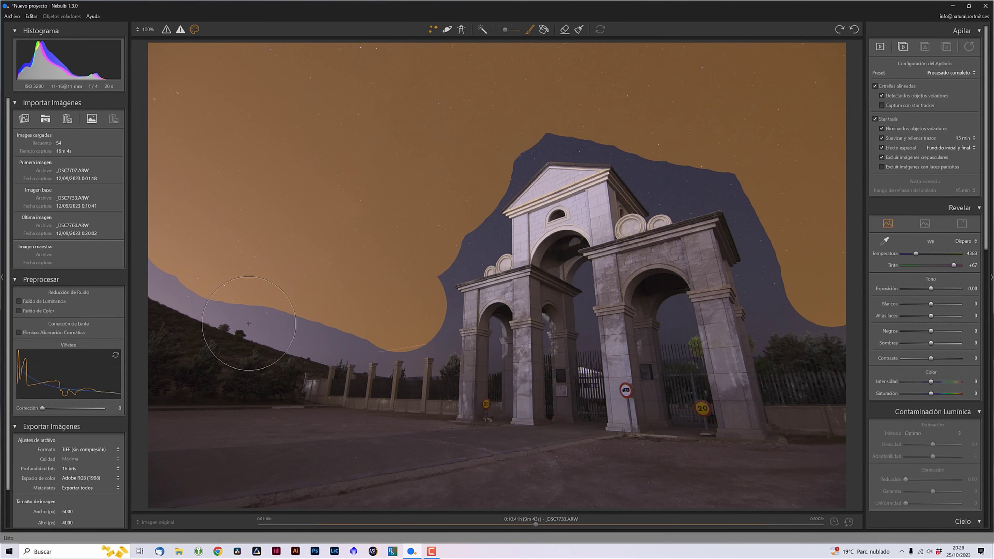
Step: Extend the sky mask with the magic wand brush between the fence pillars and the gate's left column
click(529, 29)
click(141, 31)
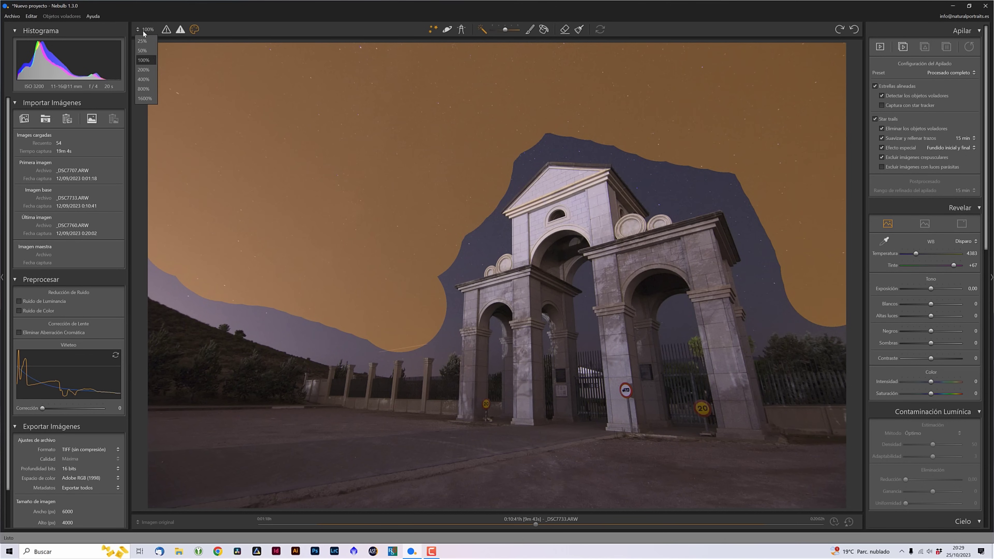
click(143, 71)
drag(581, 400, 583, 178)
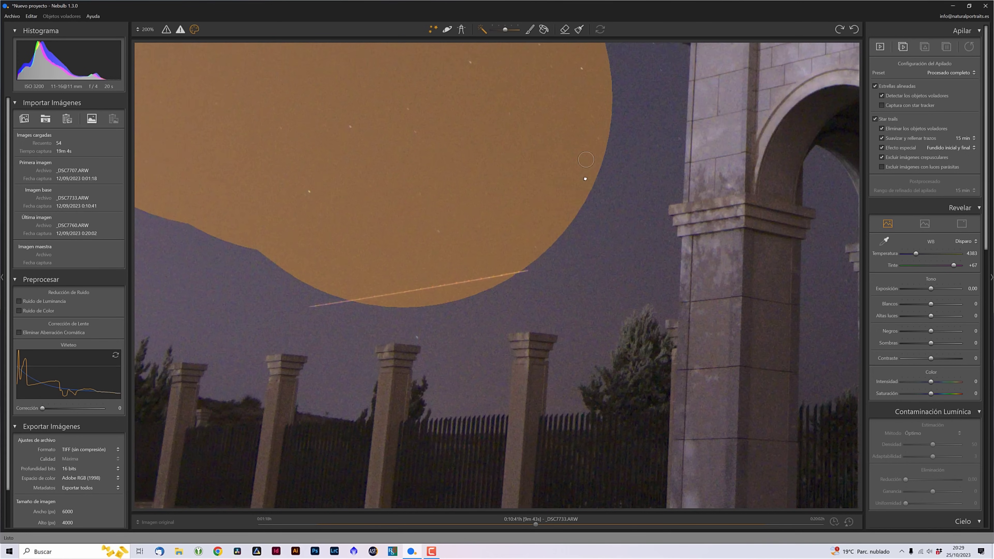
mouse_move(588, 255)
mouse_down()
mouse_move(587, 227)
mouse_move(573, 293)
mouse_move(578, 234)
mouse_move(630, 176)
mouse_move(651, 98)
mouse_up()
drag(588, 206, 483, 305)
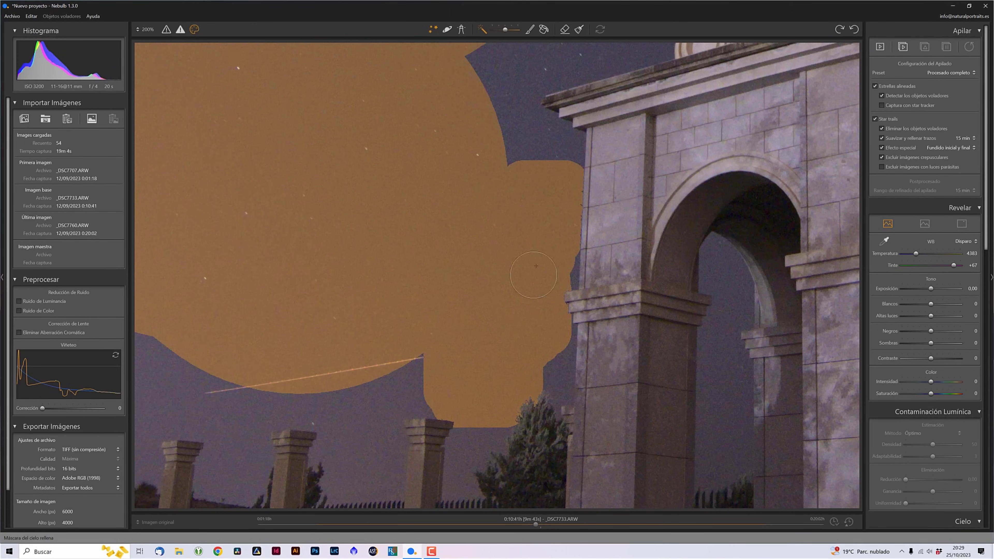
Step: Refine the sky mask up the gate's left side and along the lower cornice to the round stone ornaments
drag(553, 264, 542, 244)
drag(553, 163, 555, 153)
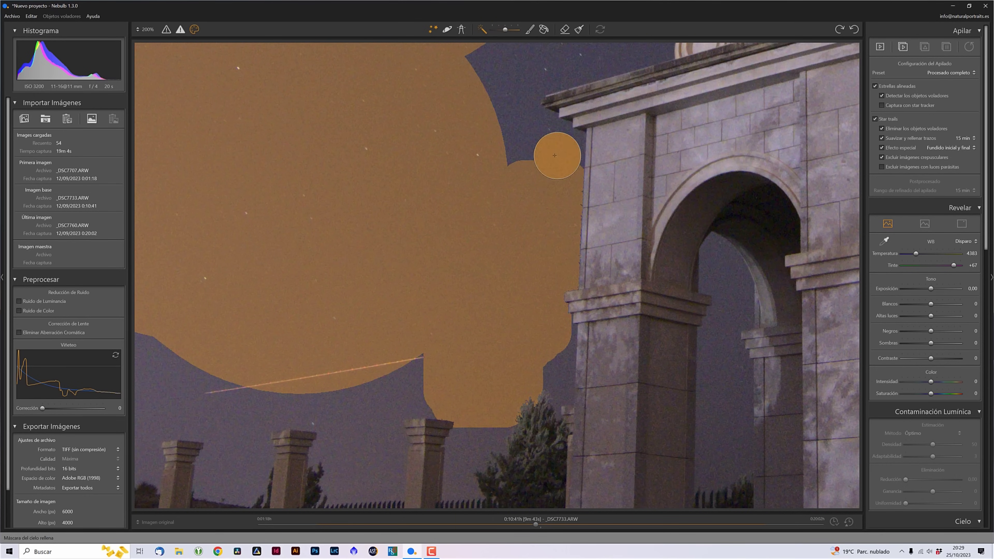
click(516, 138)
drag(507, 124, 433, 278)
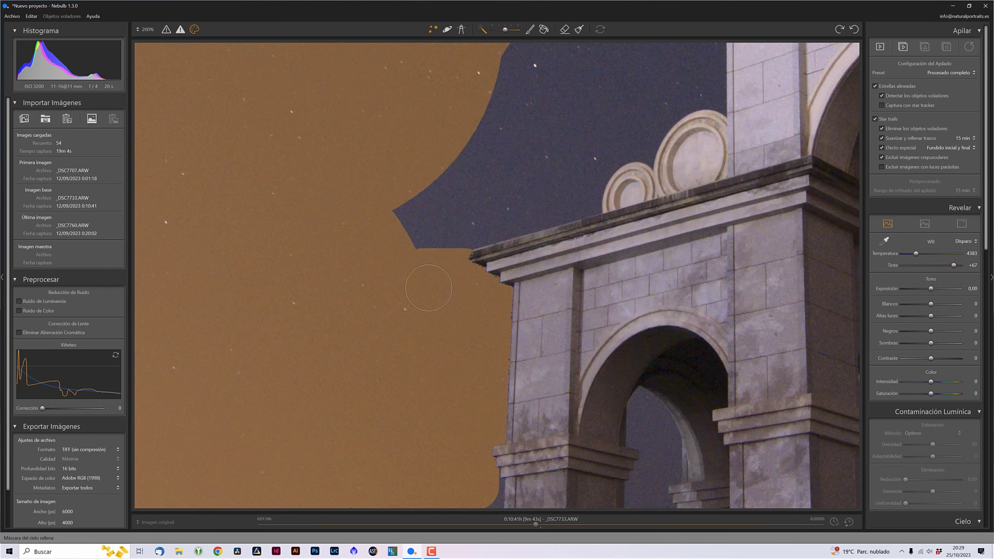
drag(426, 218, 415, 231)
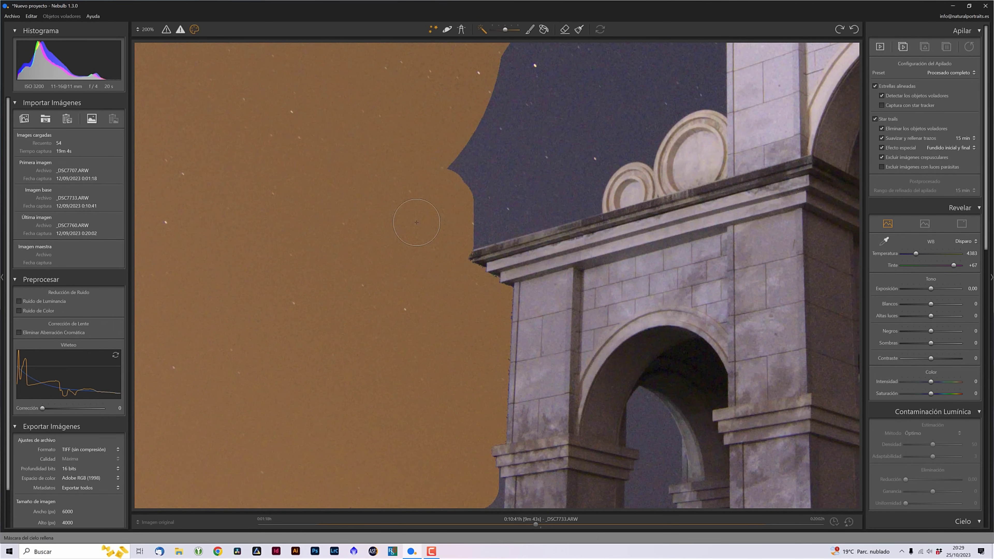
mouse_move(457, 211)
mouse_down()
mouse_move(544, 199)
mouse_move(581, 171)
mouse_up()
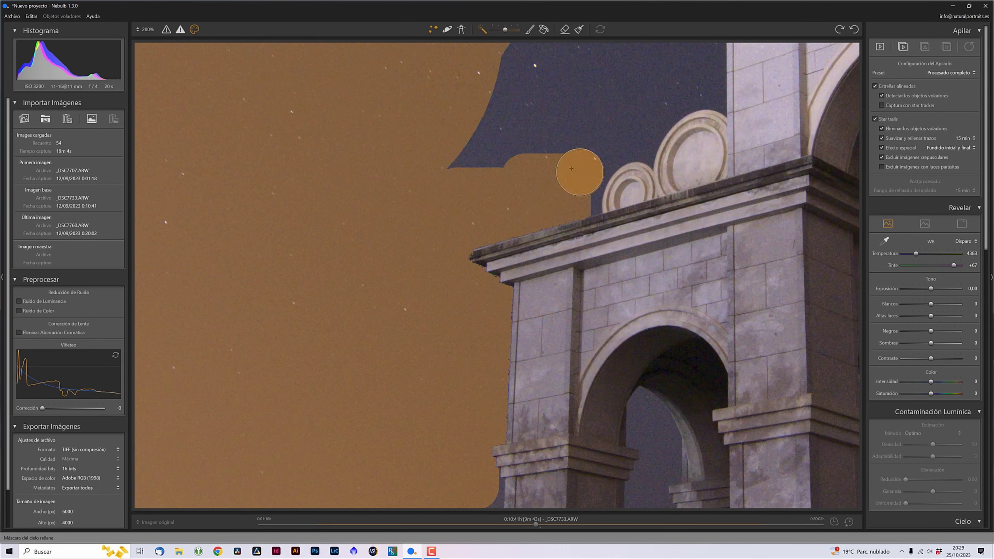
Step: Continue refining the sky mask around the gate's upper part and down its right edge
scroll(496, 196, up, 3)
scroll(496, 196, up, 5)
scroll(495, 196, right, 5)
mouse_move(547, 219)
mouse_down()
mouse_move(710, 355)
mouse_move(465, 361)
mouse_up()
scroll(710, 355, right, 4)
scroll(464, 361, up, 3)
scroll(464, 361, down, 6)
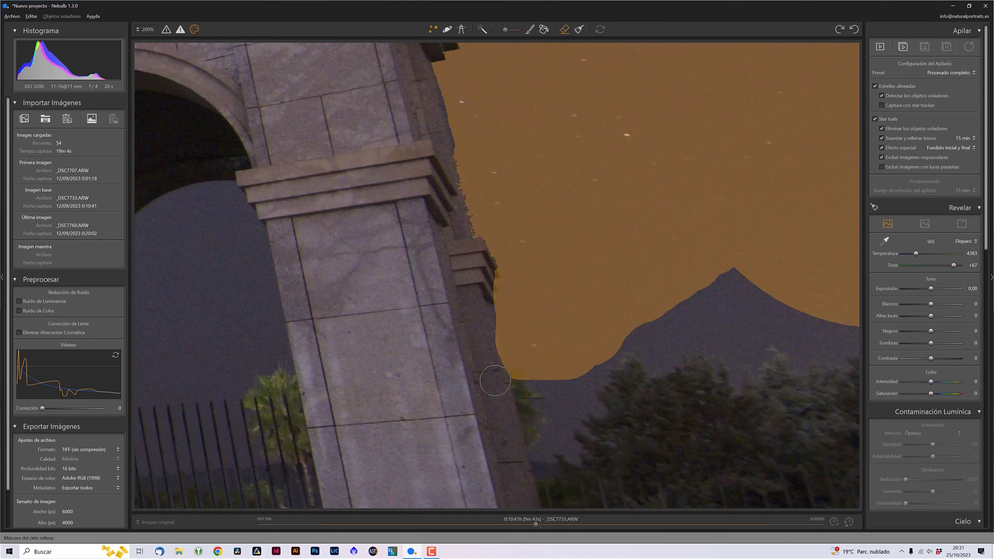
Step: Add the sky seen through the gate's arches, above the railings, to the sky mask
scroll(585, 283, left, 3)
scroll(585, 283, left, 5)
scroll(585, 283, down, 3)
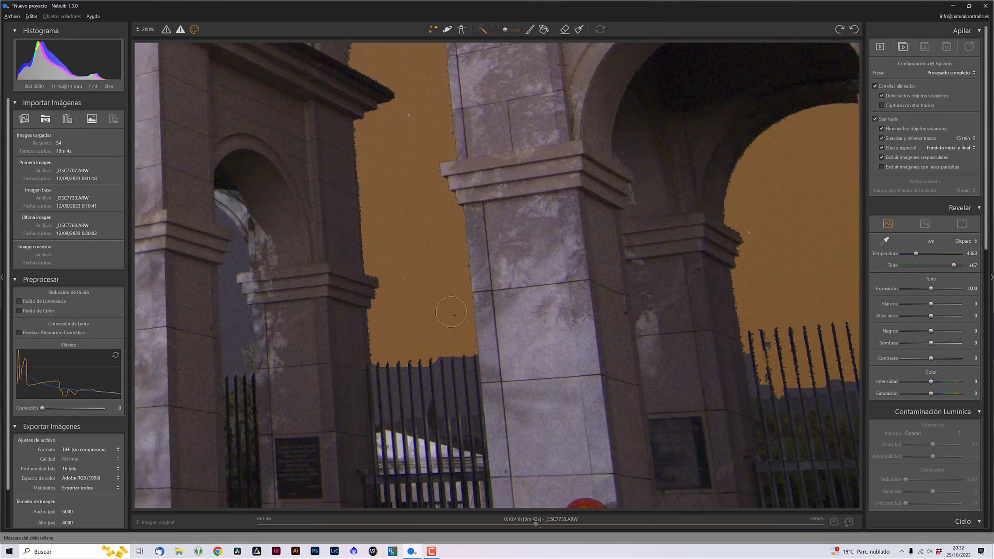
mouse_move(427, 364)
mouse_down()
mouse_move(431, 406)
mouse_move(409, 308)
mouse_up()
Step: Complete the sky mask over the fence pillars and along the hillside to the left of the gate
scroll(432, 406, left, 10)
scroll(409, 308, left, 5)
drag(344, 313, 521, 352)
scroll(521, 352, left, 5)
drag(422, 254, 587, 275)
scroll(587, 274, up, 5)
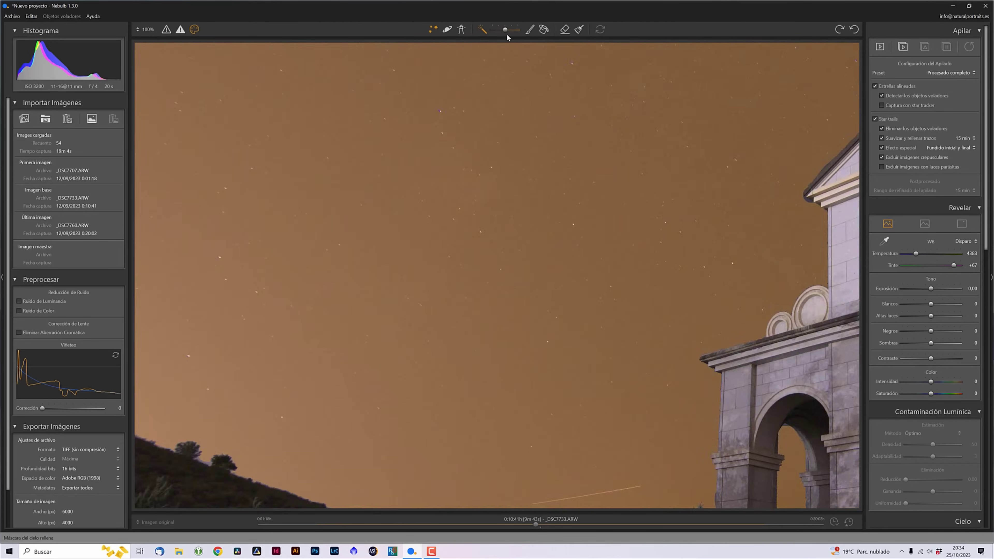
scroll(720, 440, down, 1)
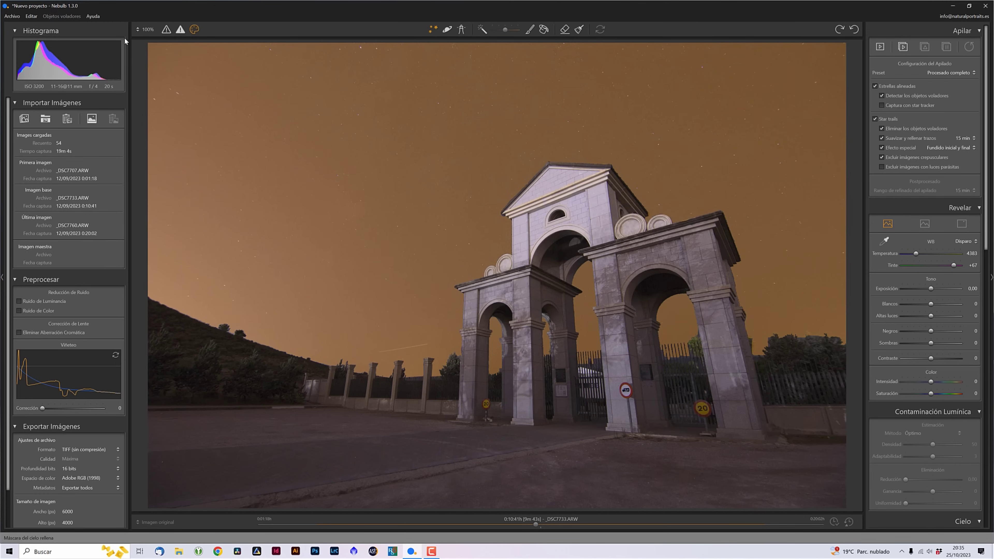
Step: Save the project under the name Vía láctea
click(12, 16)
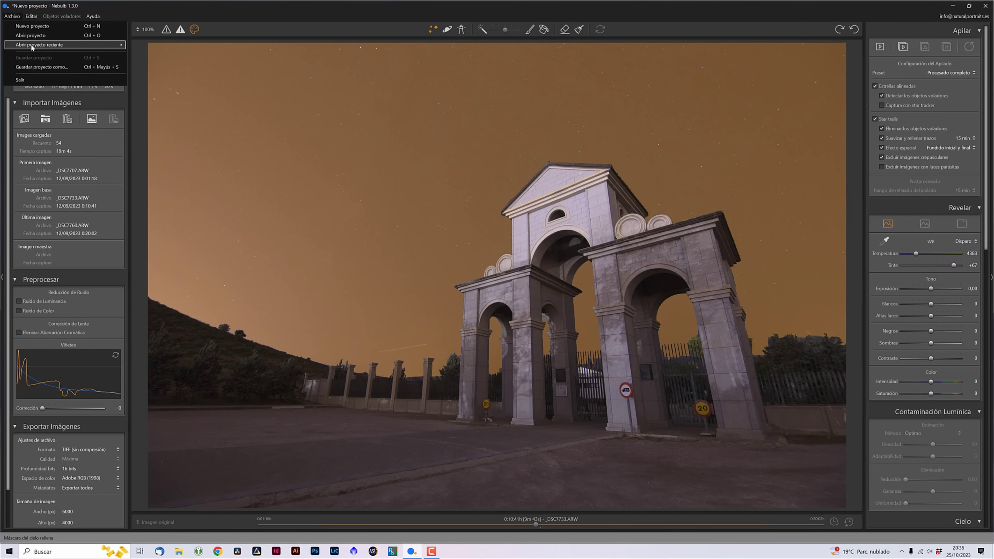
click(42, 67)
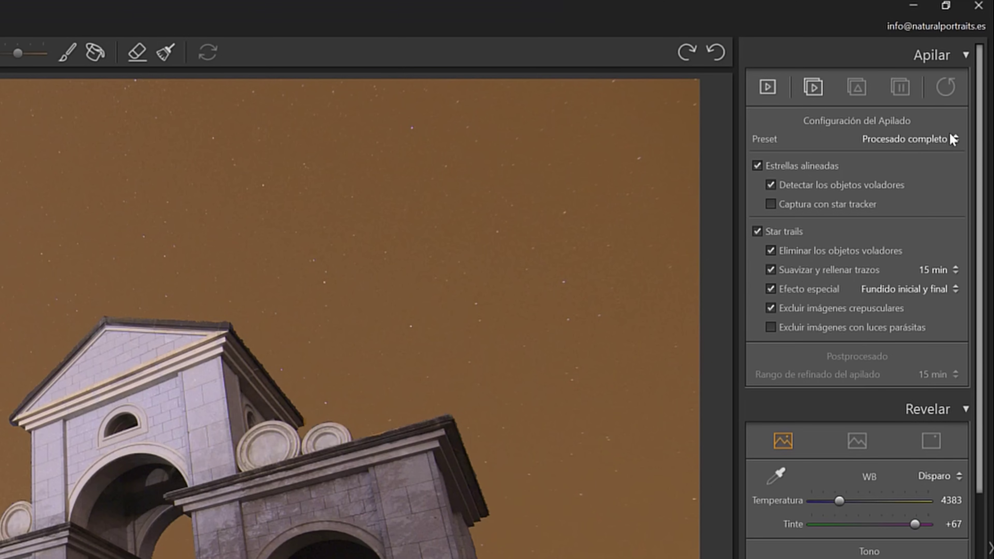
Step: Set the stacking preset to Vía Láctea and start the image stacking
click(954, 138)
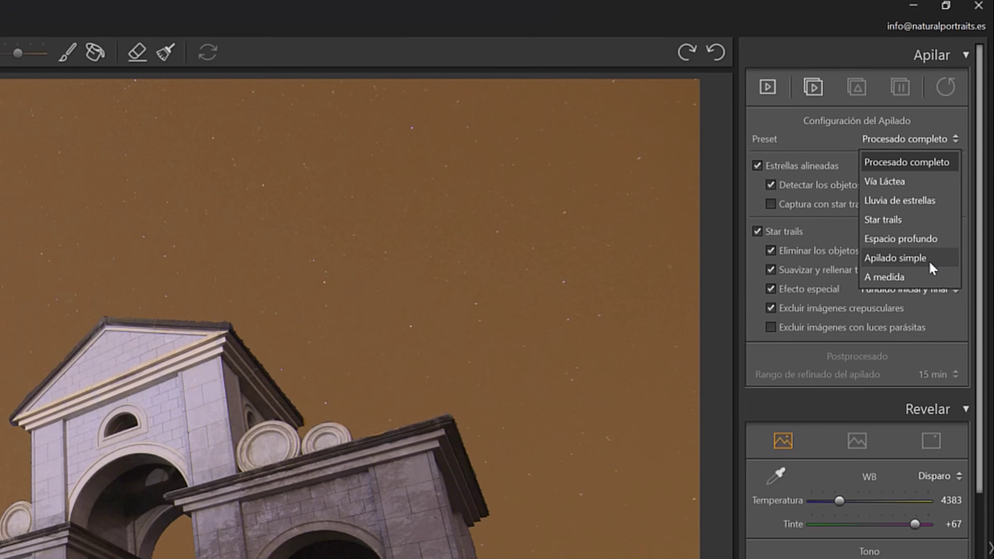
click(922, 185)
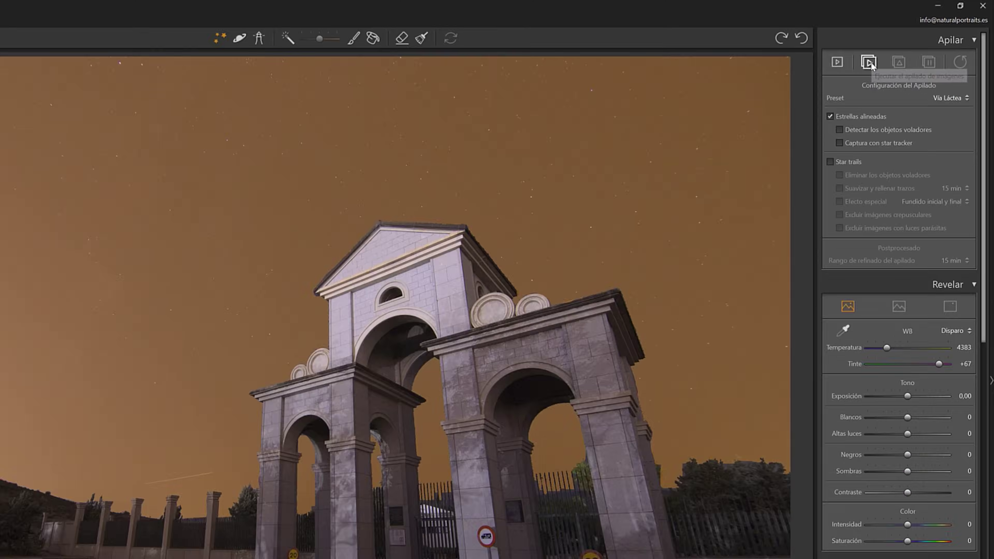
click(814, 88)
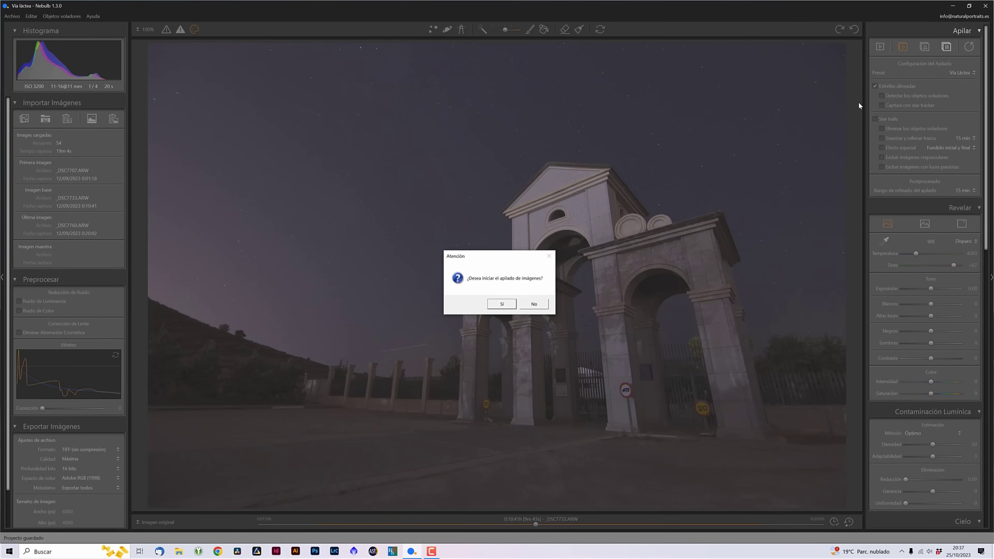
click(500, 305)
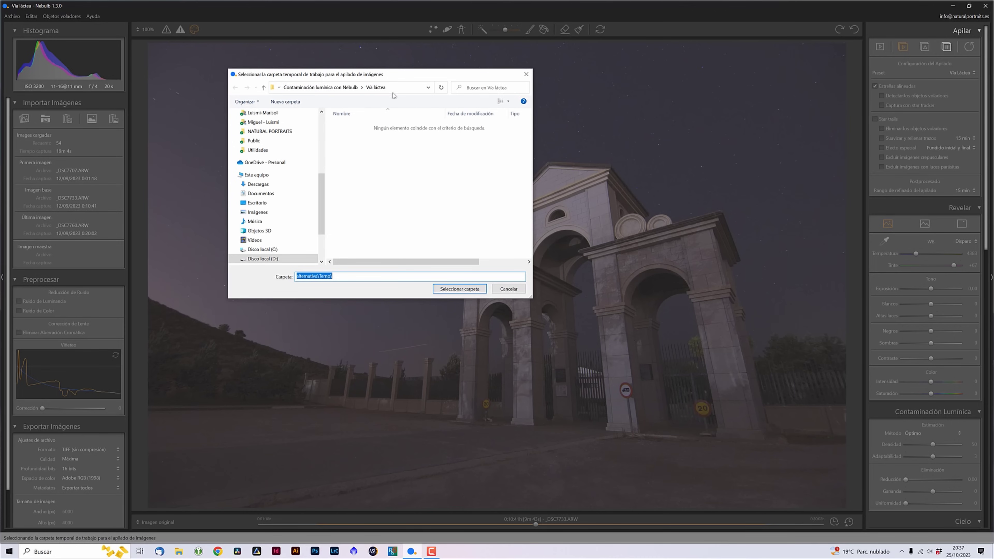
Step: Create a folder named Temp inside the Vía láctea folder and use it as the temporary stacking folder
click(282, 103)
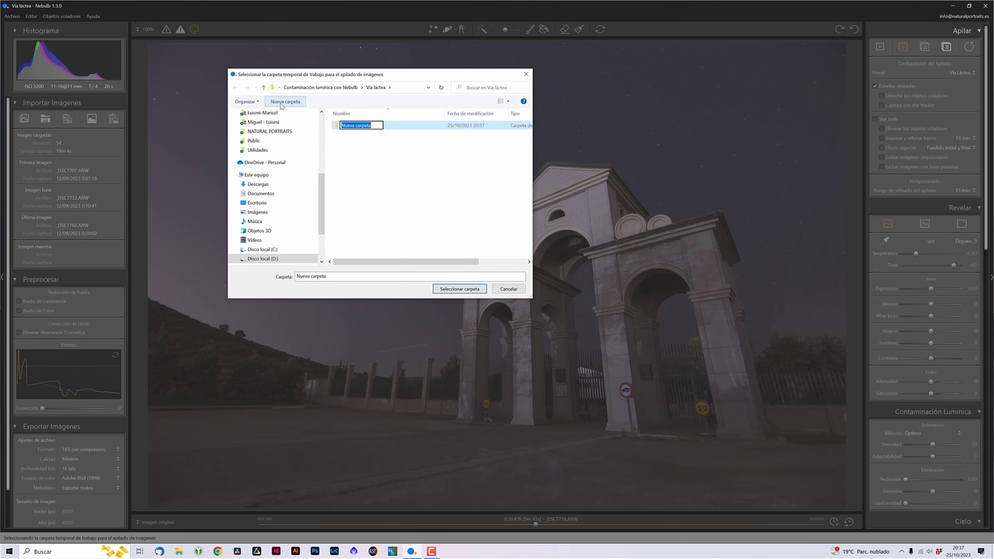
text(Temp)
key(Return)
click(460, 288)
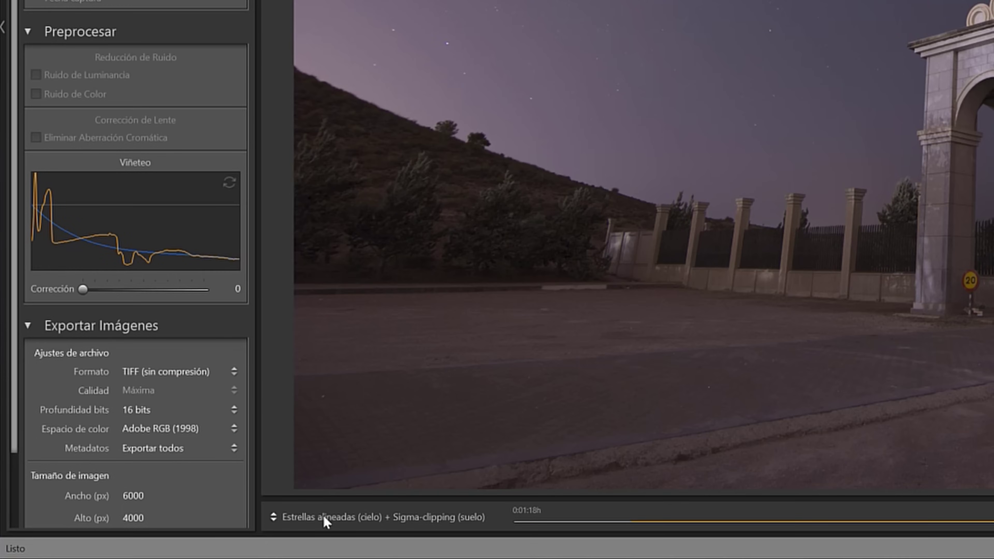
Step: Compare the original image with the combined Estrellas alineadas (cielo) + Sigma-clipping (suelo) result
click(163, 522)
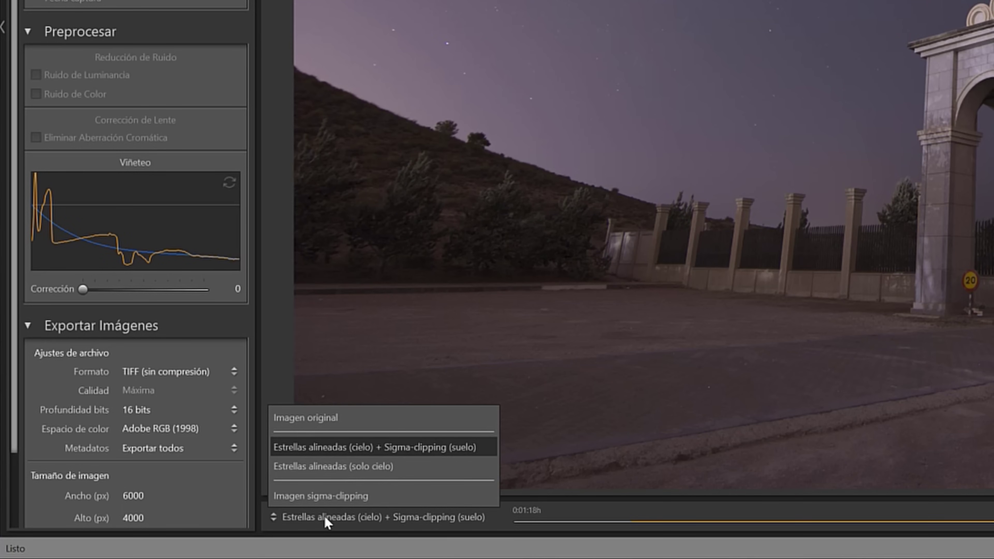
click(393, 418)
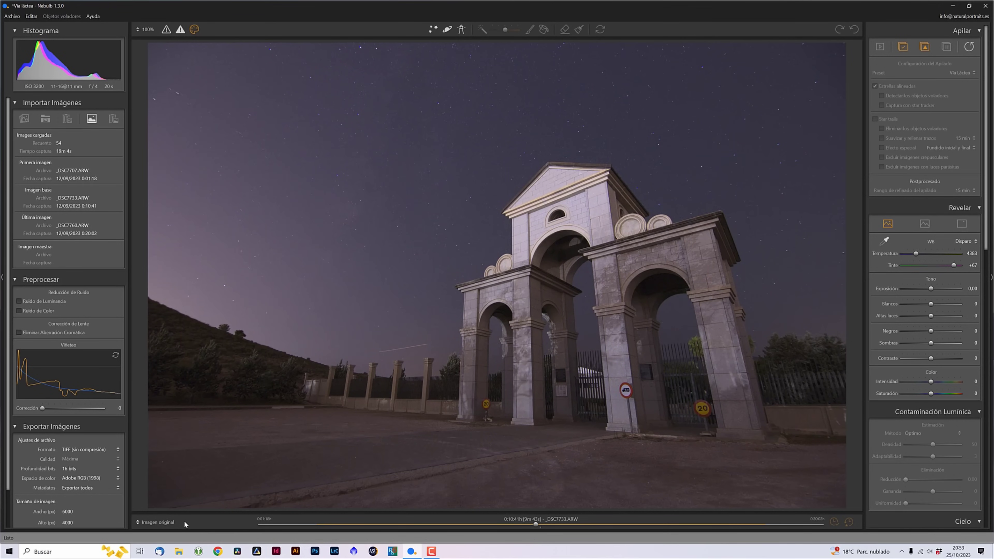
click(180, 520)
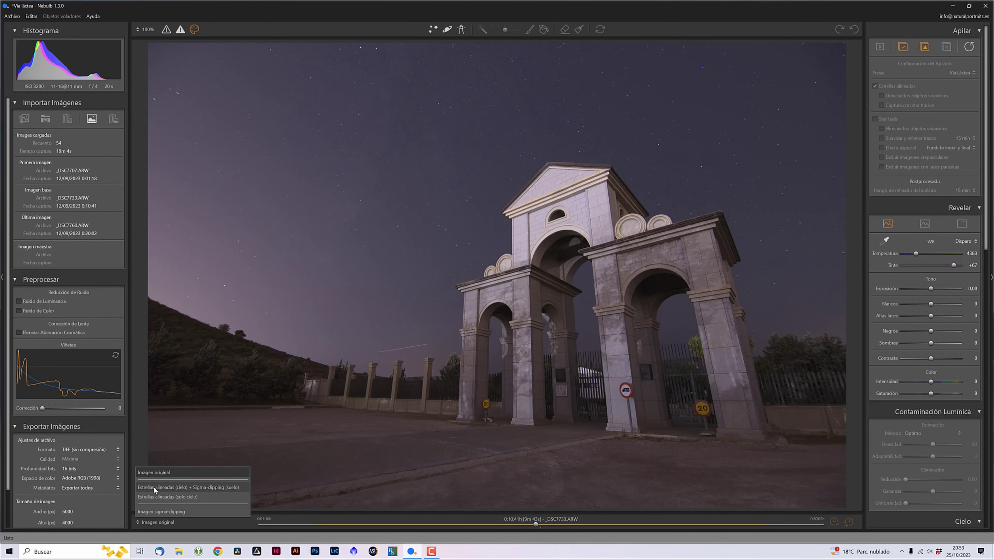
click(181, 488)
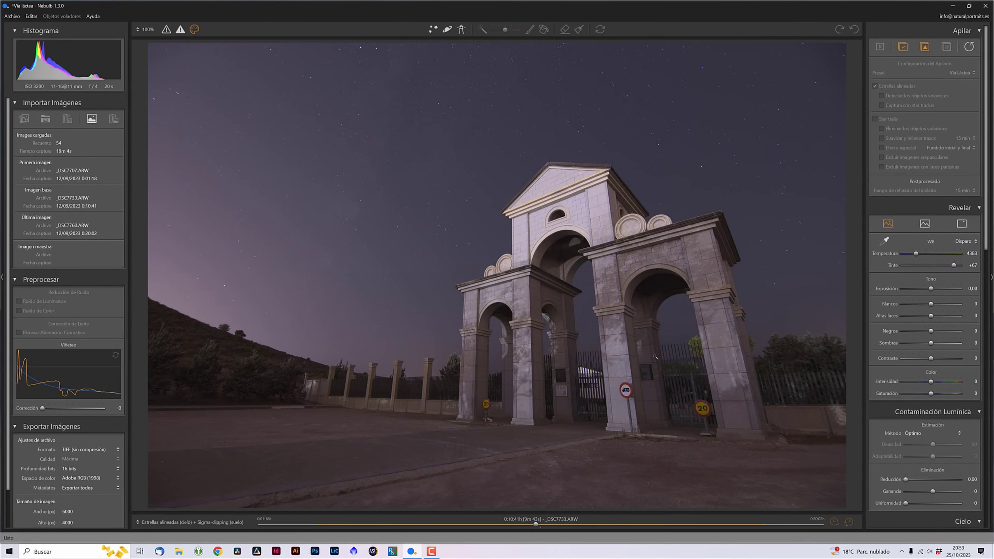
Step: View the Estrellas alineadas (solo cielo) and Imagen sigma-clipping results, ending on the combined aligned-sky and sigma-clipped-ground view
click(221, 522)
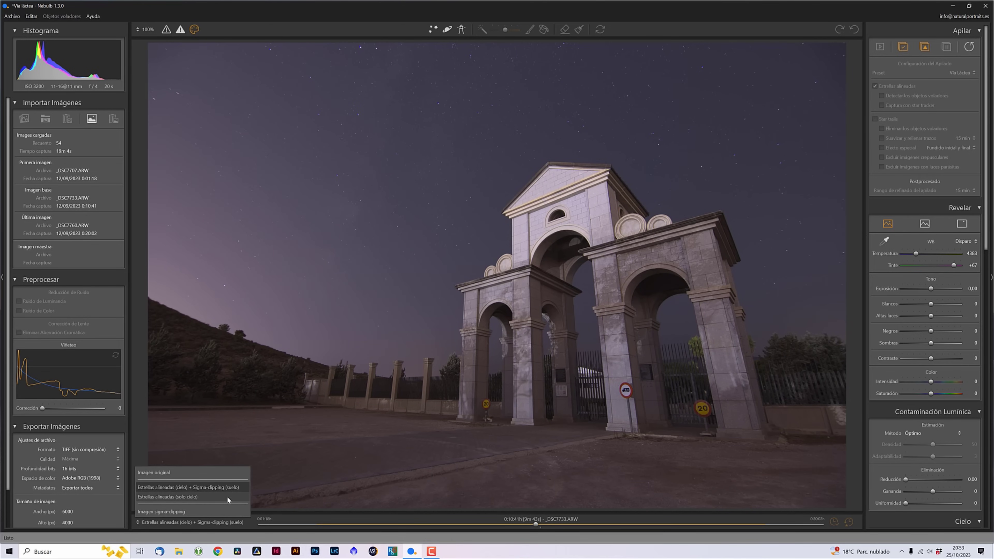
click(188, 496)
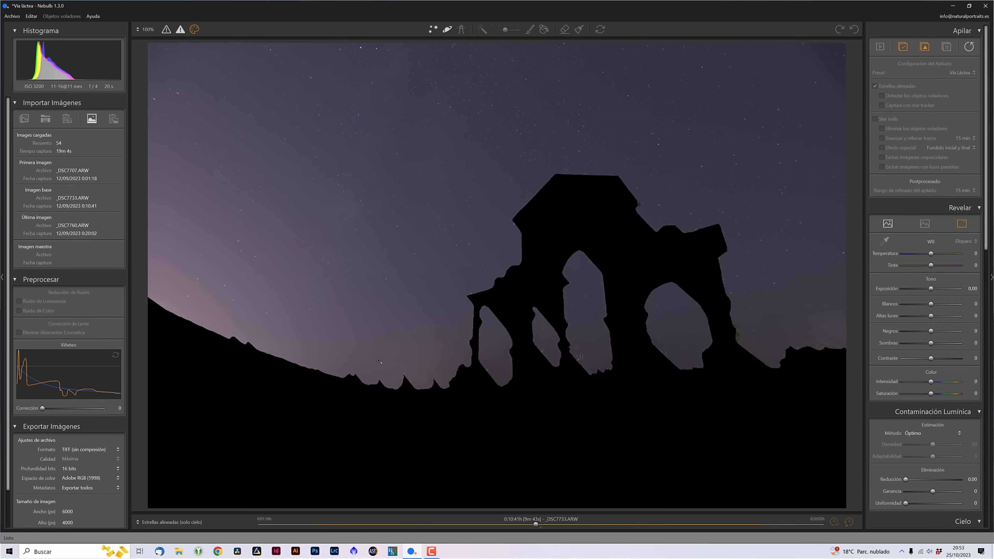
click(189, 523)
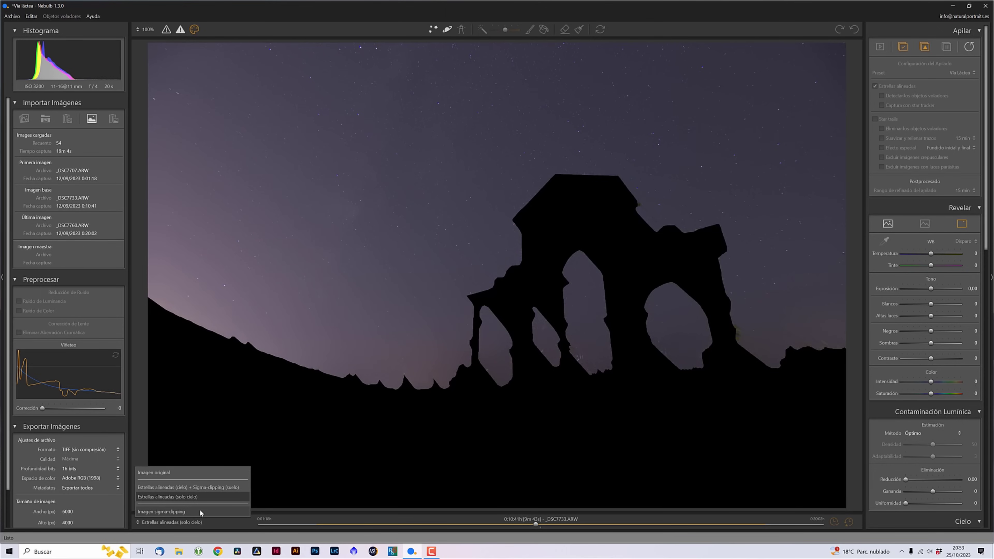
key(Down)
key(Return)
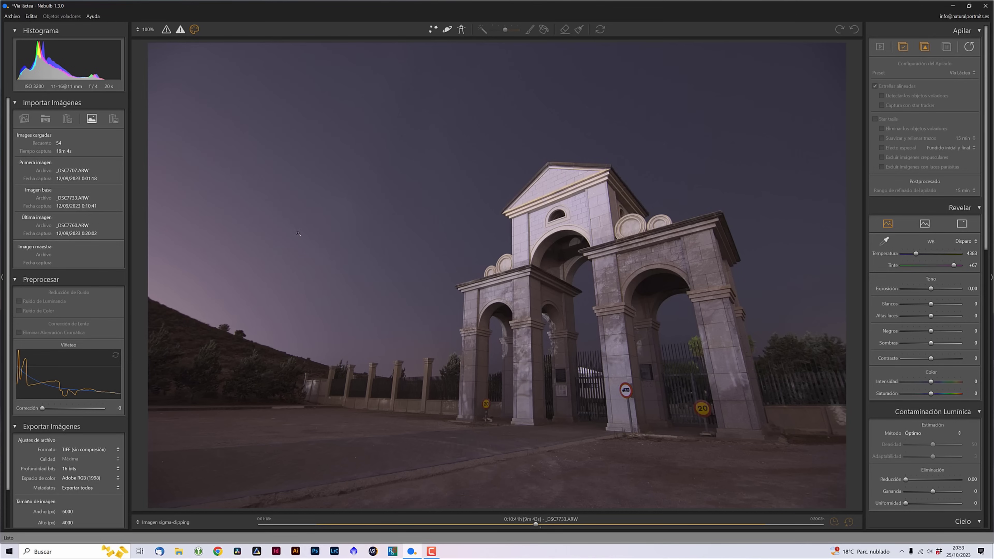
click(184, 521)
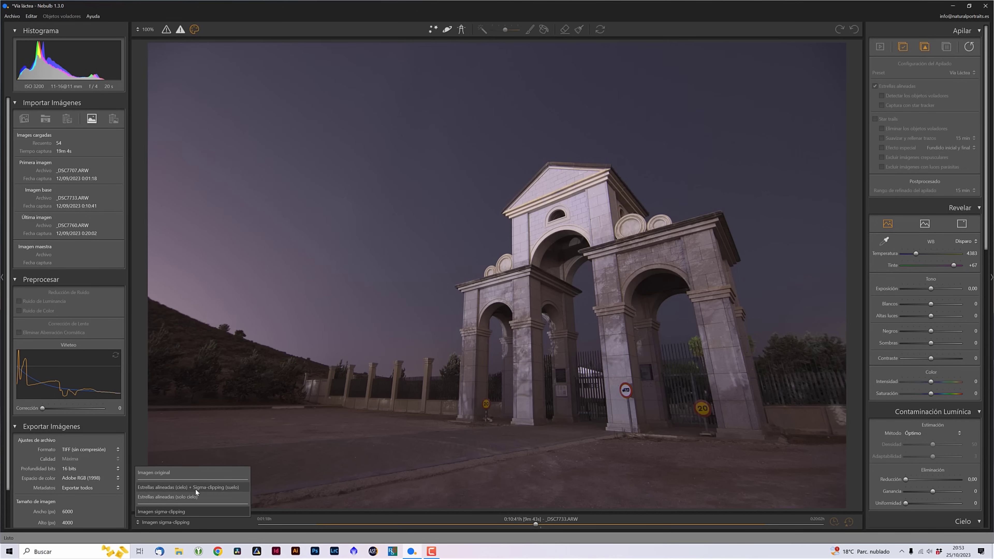
key(Return)
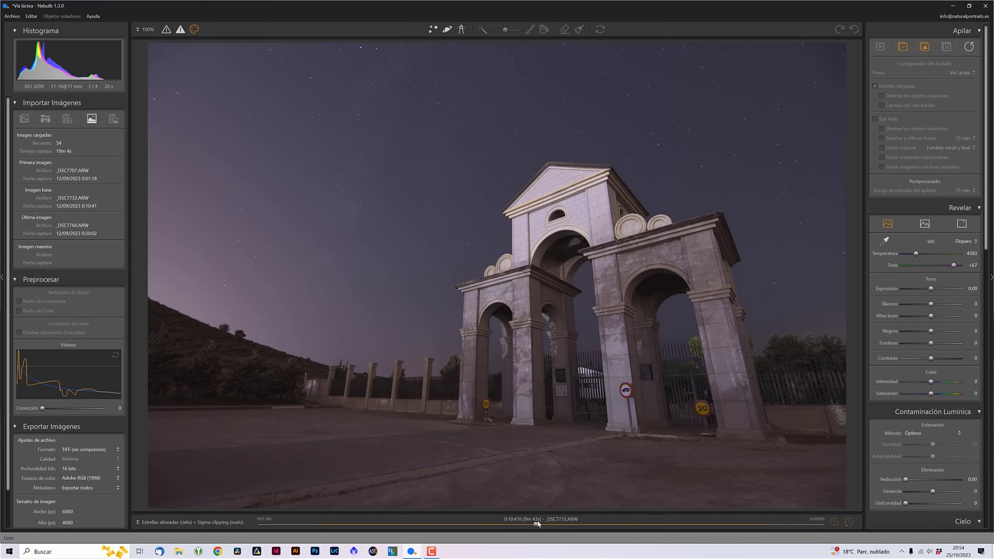
Step: Choose _DSC7713.ARW from the capture timeline and set it as the new base image
drag(536, 525, 477, 530)
drag(333, 524, 444, 534)
drag(374, 534, 323, 535)
mouse_move(321, 524)
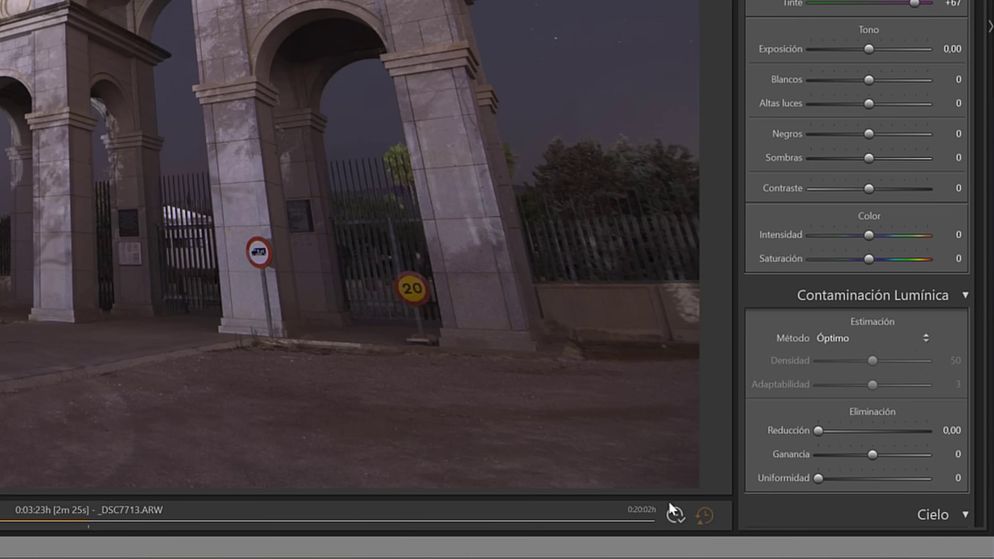
click(674, 521)
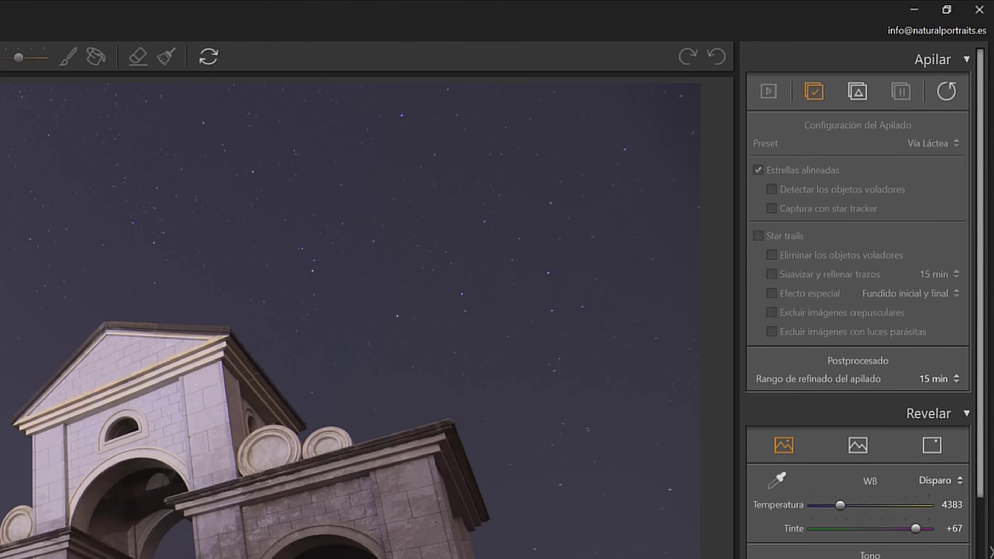
Step: Save the project and refine the stacking for the selected base image
click(860, 90)
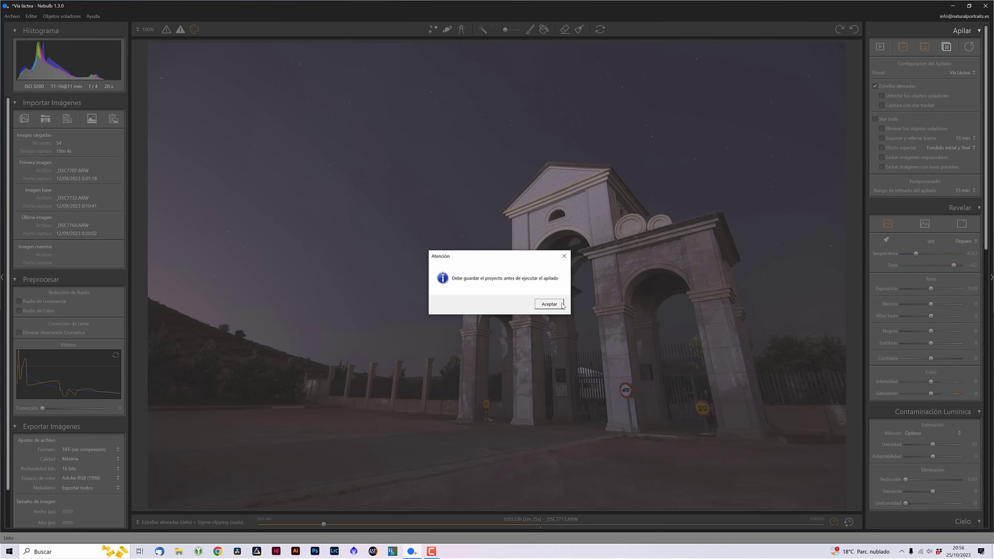
click(548, 304)
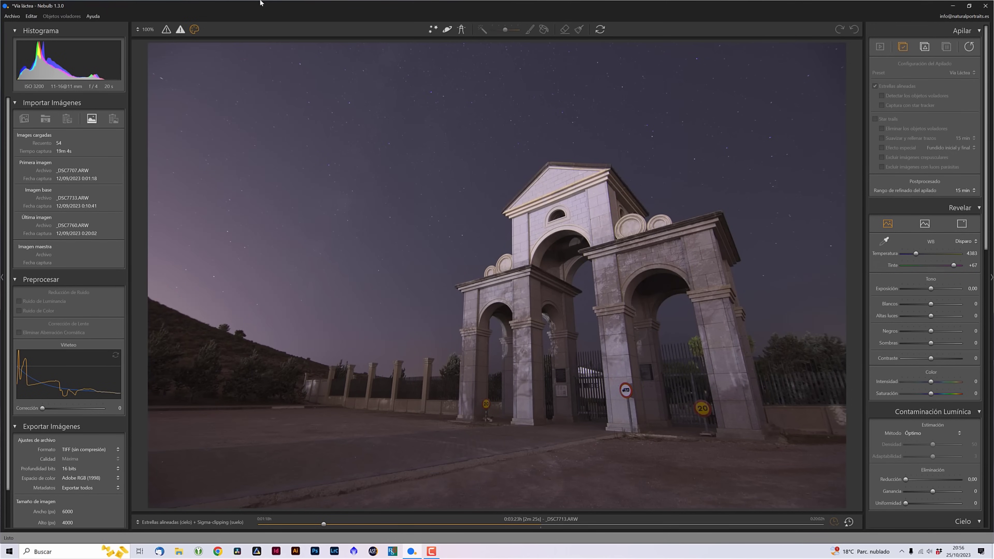
click(12, 16)
click(33, 57)
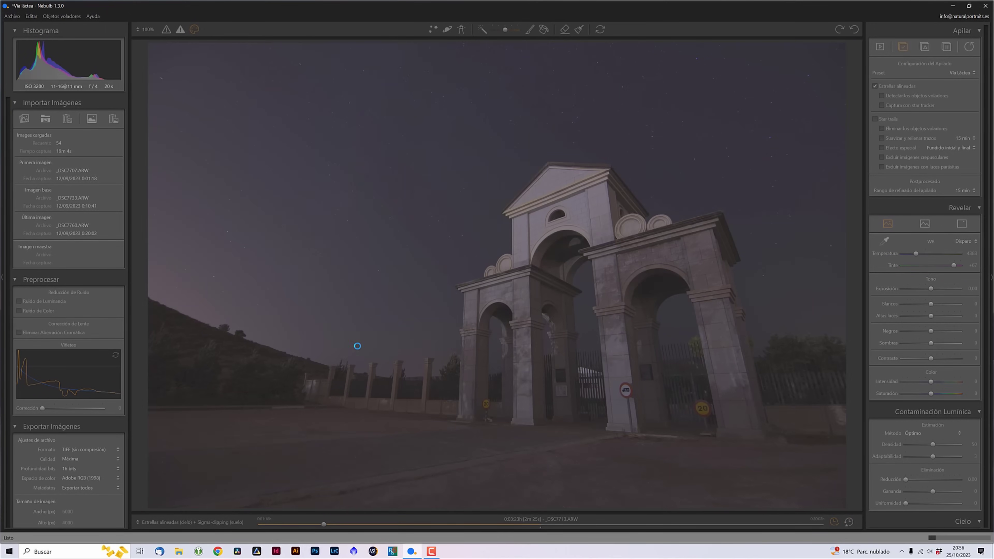
click(924, 48)
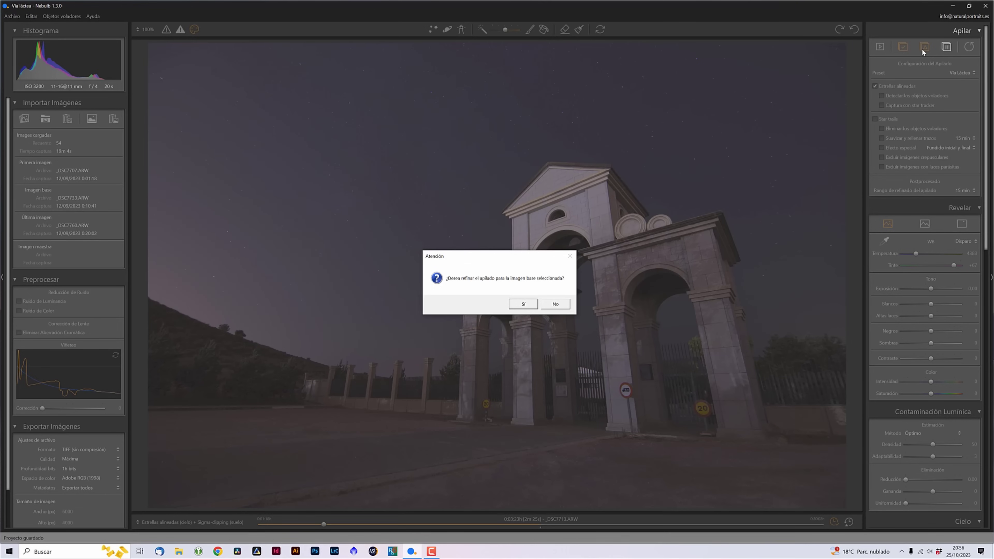
click(523, 304)
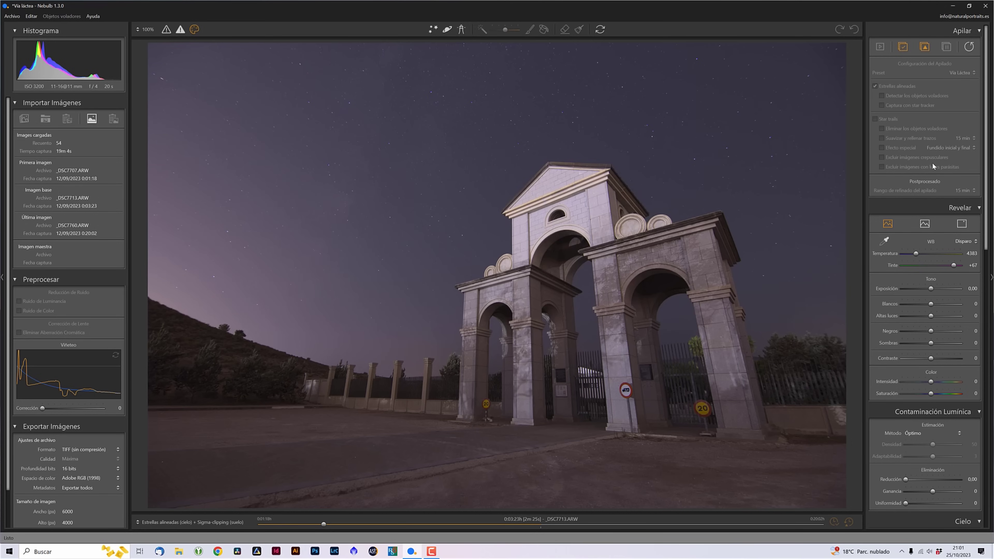
Step: Try an exposure of +2,22 in the general develop settings for the whole image, and reset it
scroll(953, 239, down, 1)
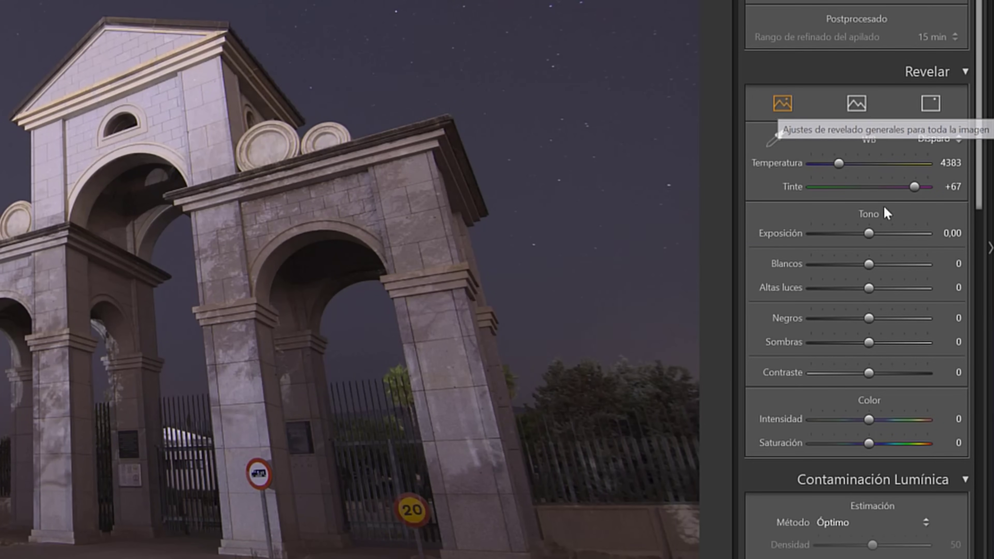
drag(868, 233, 893, 240)
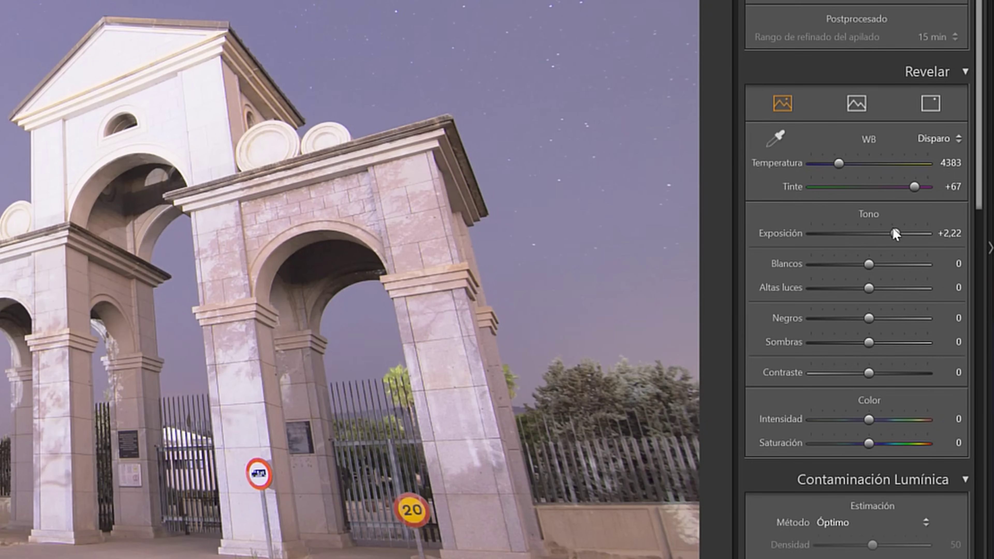
double_click(894, 232)
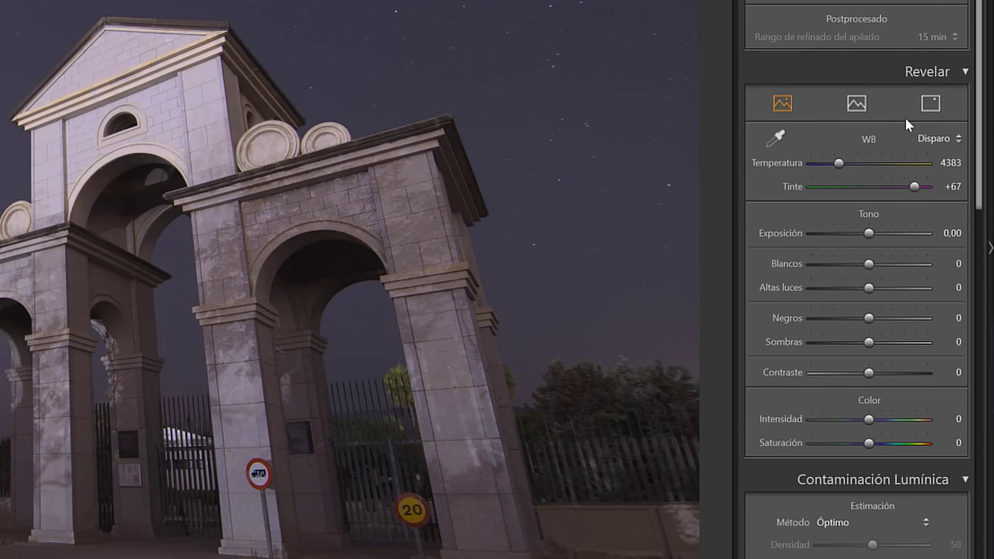
Step: Try an exposure of +3,19 in the sky develop settings, reset it and return to the general adjustments
click(932, 111)
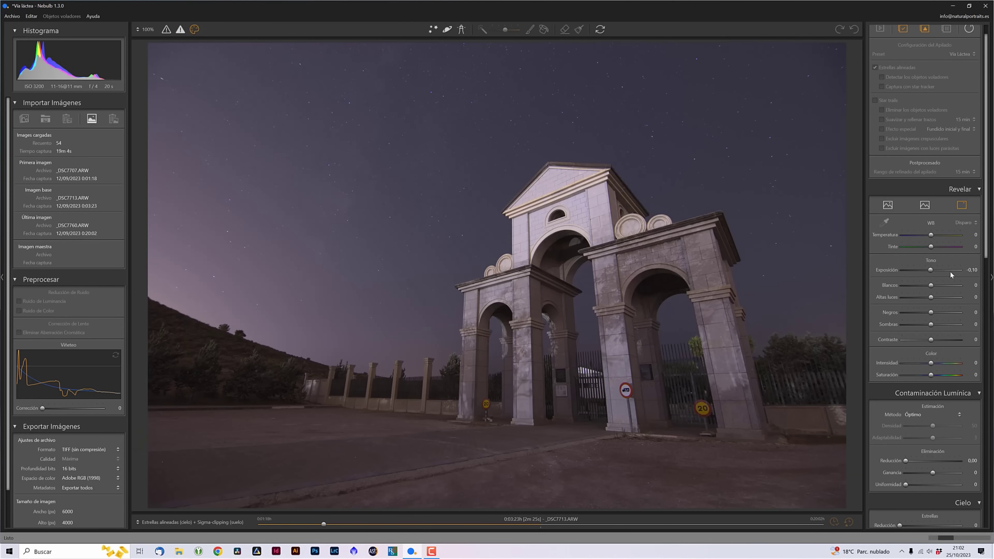
scroll(875, 233, down, 1)
drag(934, 272, 950, 272)
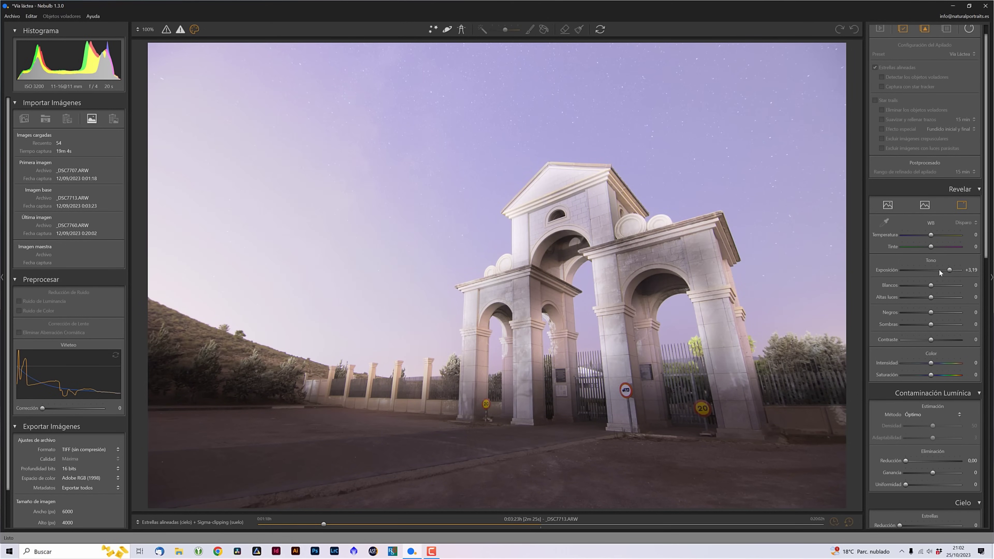
double_click(949, 271)
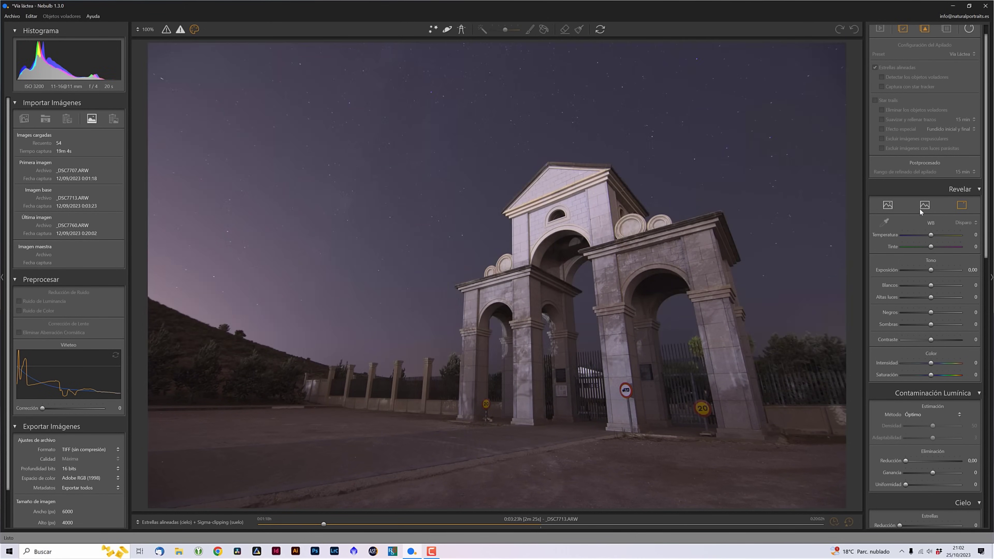
click(924, 205)
click(887, 206)
Step: Set the light pollution removal to a reduction of 3,55 and a gain of +47
scroll(912, 209, down, 5)
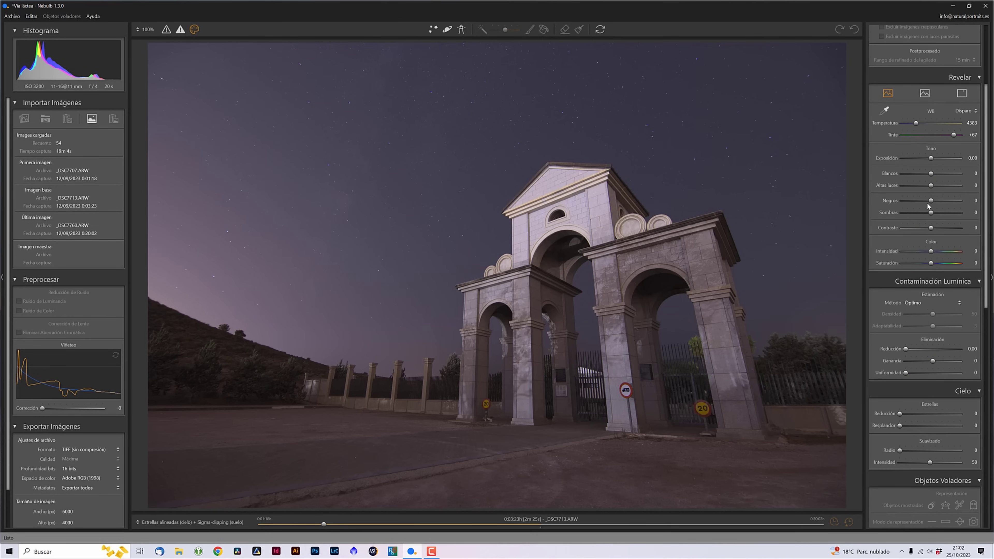
scroll(929, 208, down, 3)
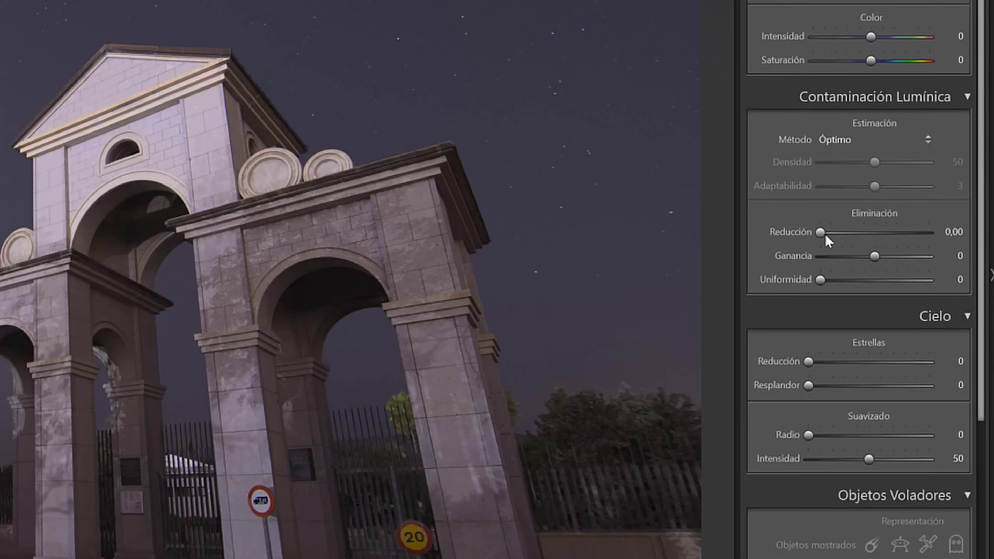
drag(906, 257, 915, 258)
drag(841, 238, 898, 242)
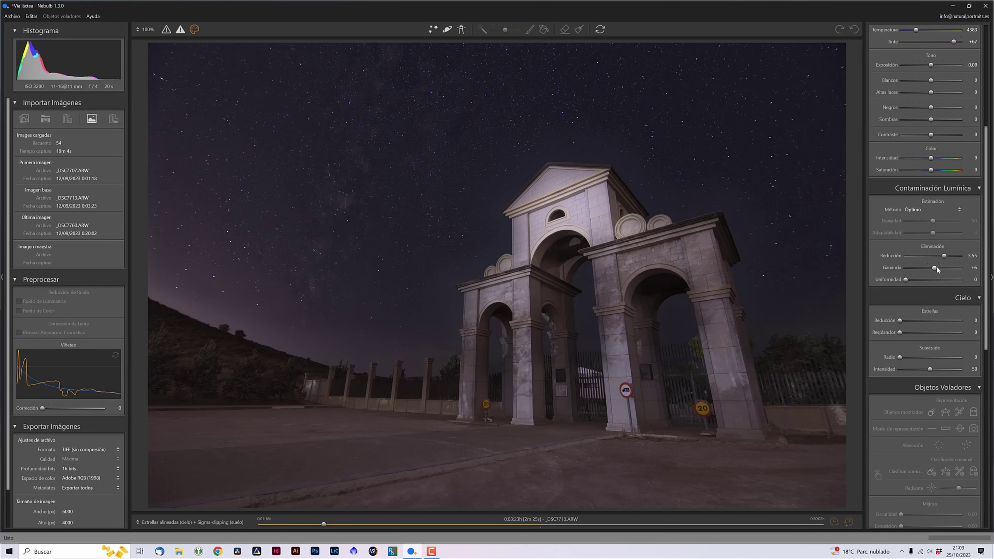
drag(937, 267, 945, 269)
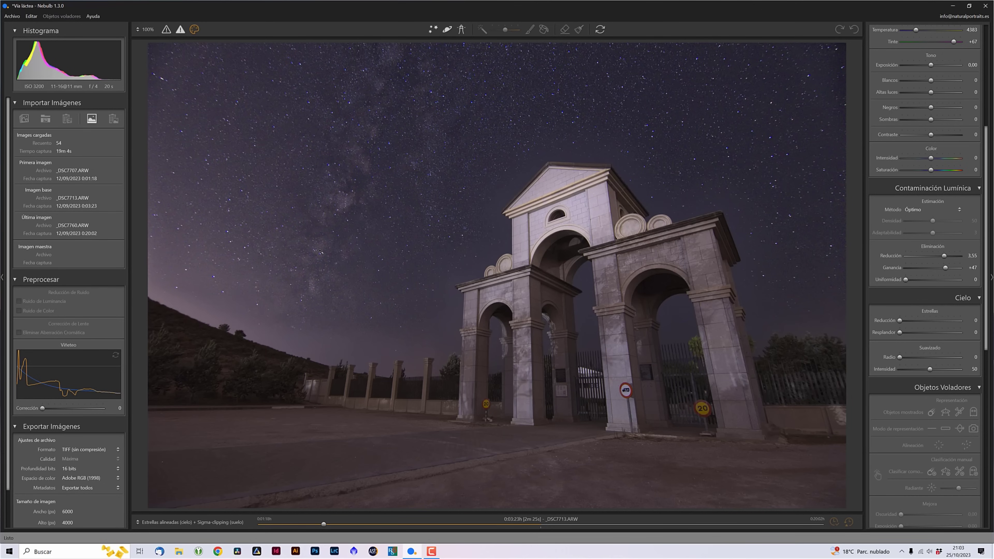
Step: Examine the stars and Milky Way detail up close across the sky
click(330, 223)
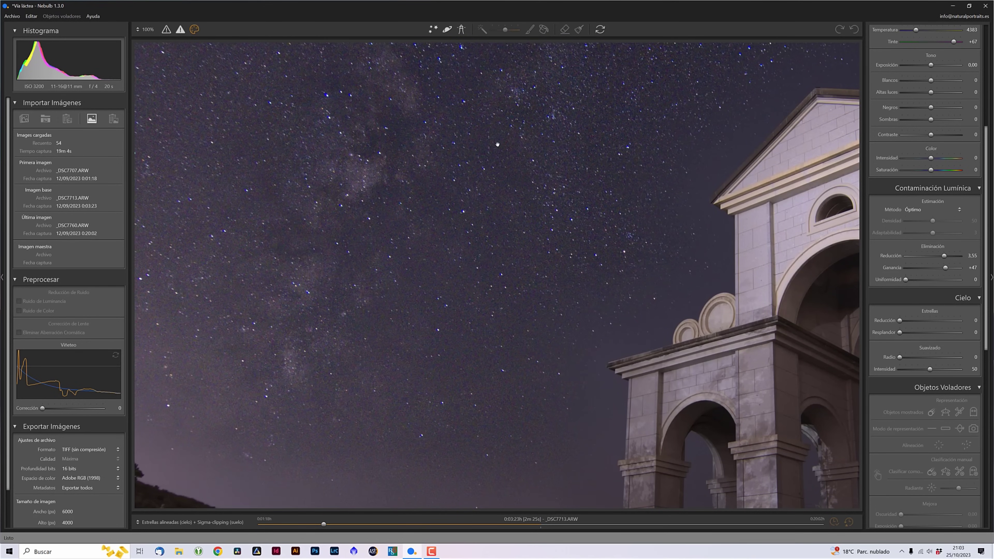
drag(410, 160, 426, 422)
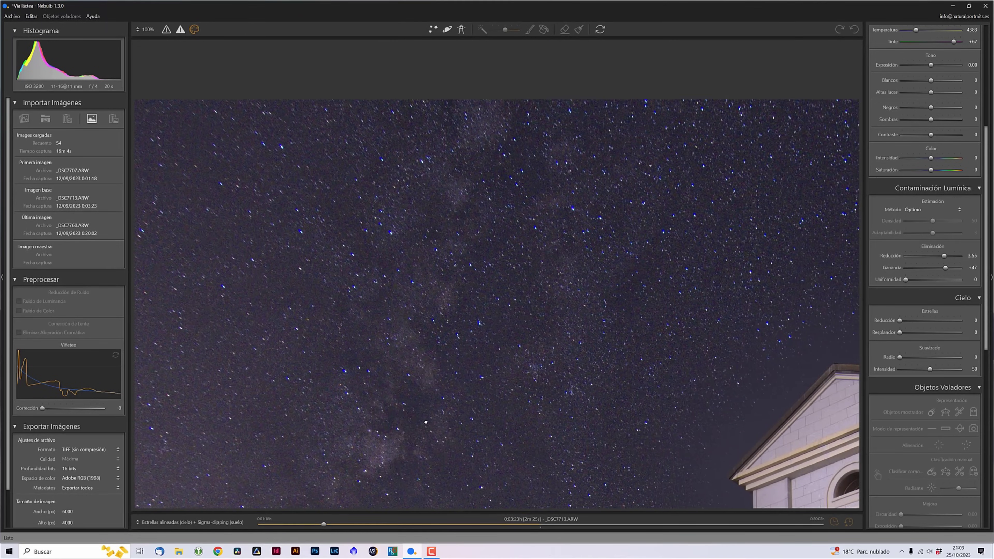
drag(485, 431, 456, 245)
drag(404, 318, 413, 314)
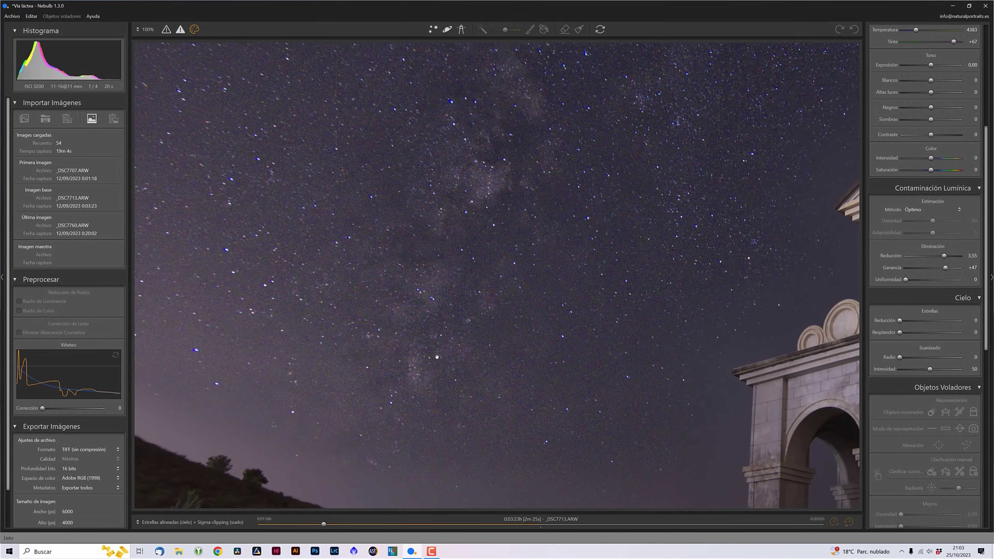
drag(403, 216, 411, 260)
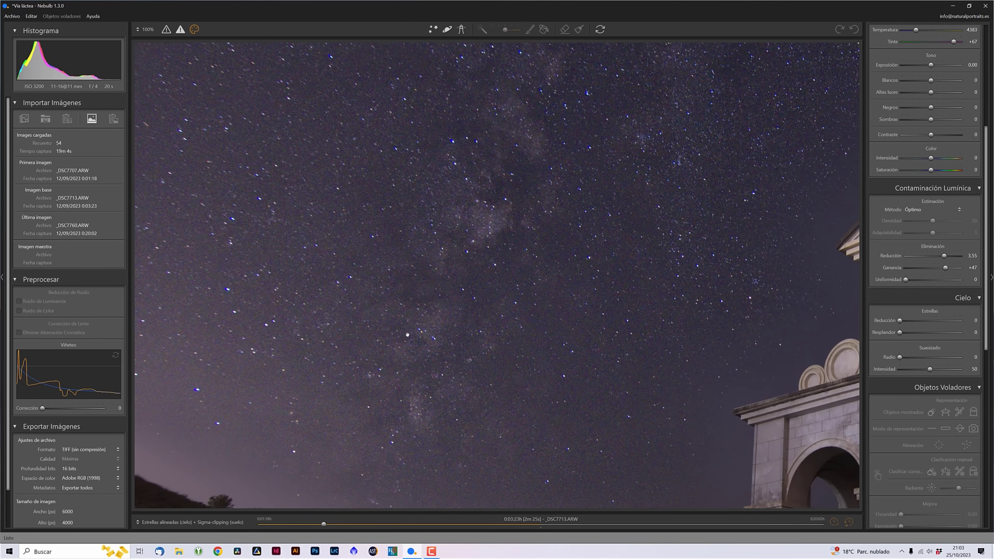
drag(441, 184, 451, 332)
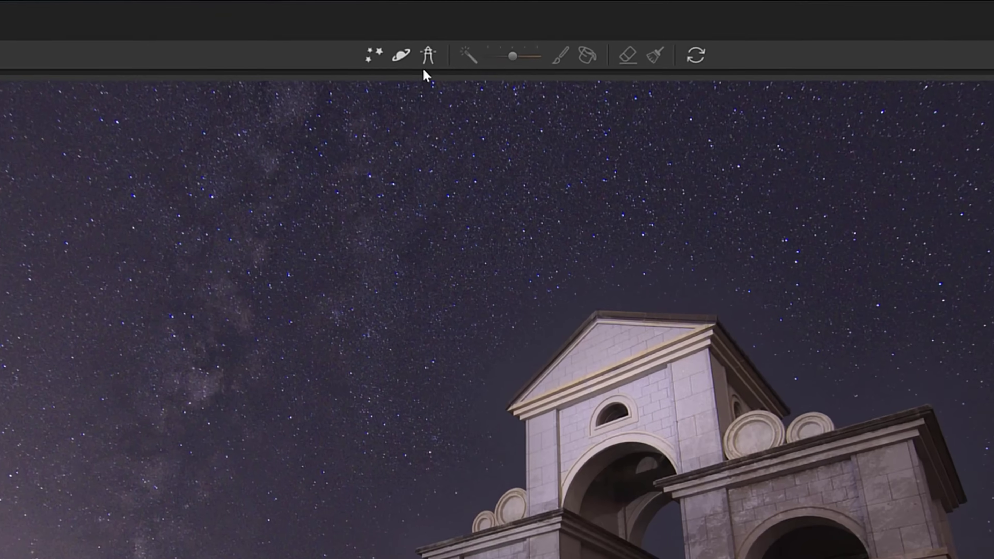
Step: Paint the Milky Way mask along the diagonal band above the hill, with two patches beside it, and recalculate the image
click(398, 57)
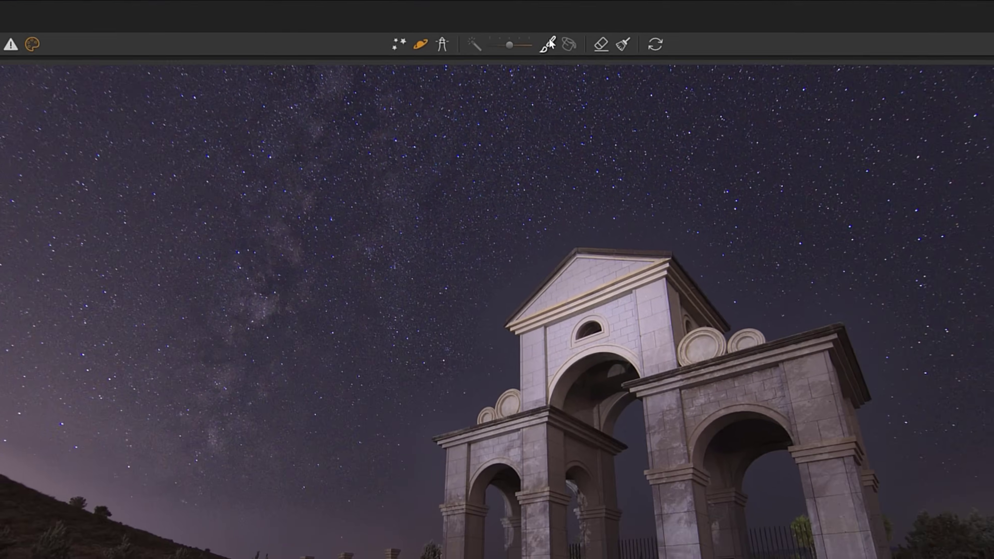
click(548, 44)
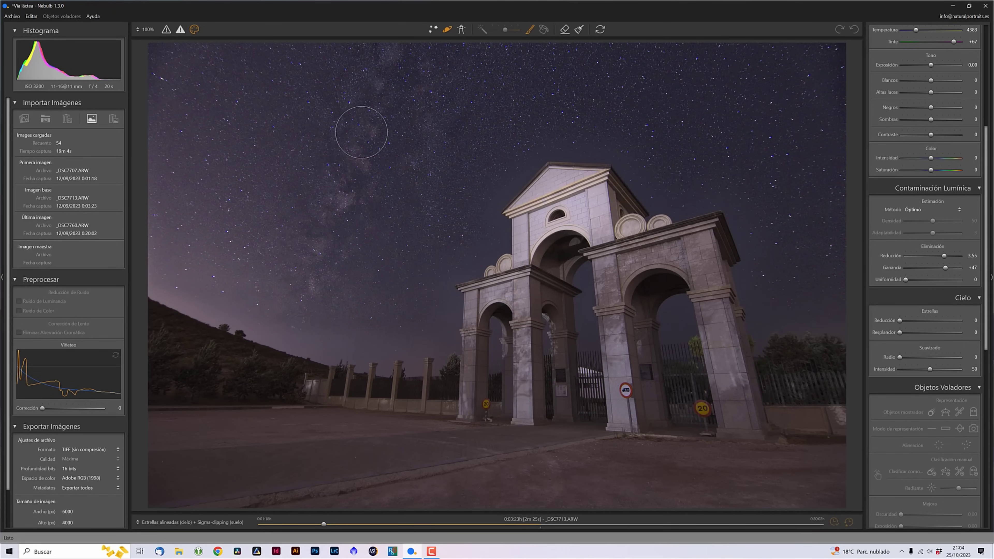
mouse_move(396, 65)
mouse_down()
mouse_move(378, 84)
mouse_move(362, 164)
mouse_move(296, 315)
mouse_up()
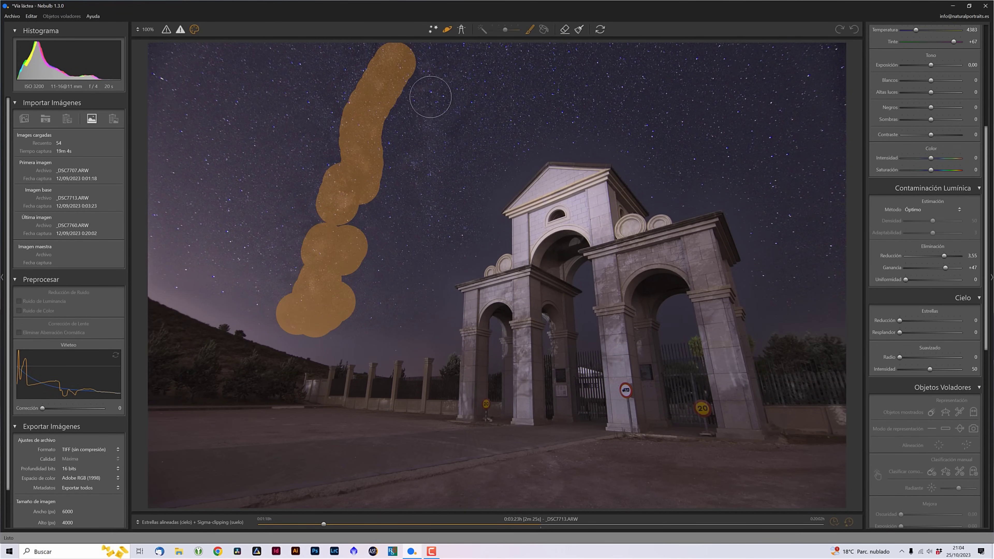
click(433, 134)
click(422, 177)
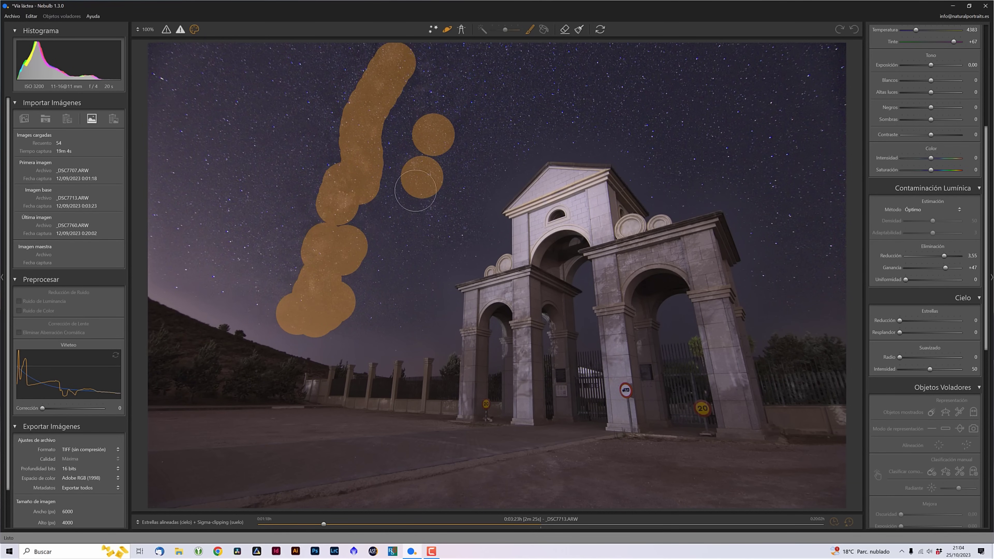
click(300, 262)
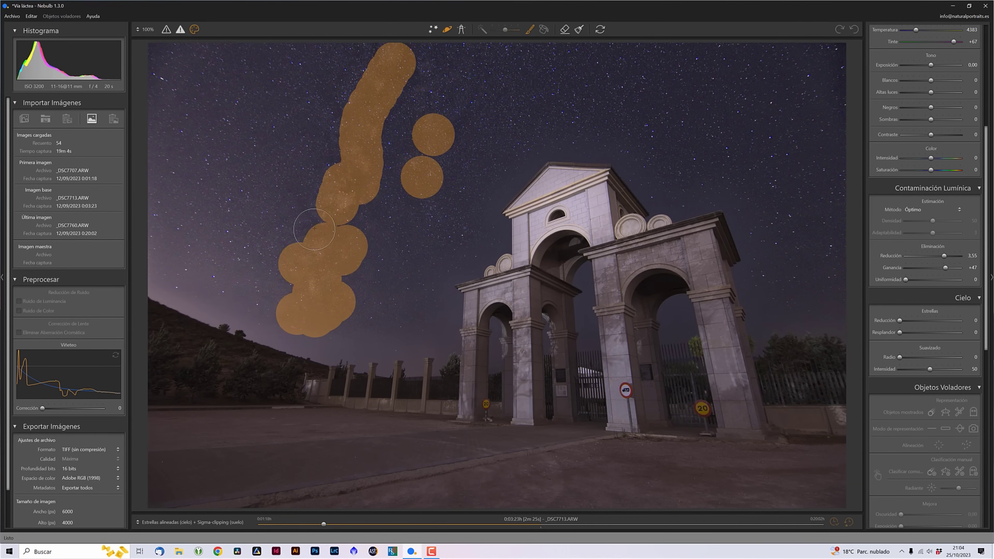
drag(314, 229, 311, 202)
click(287, 291)
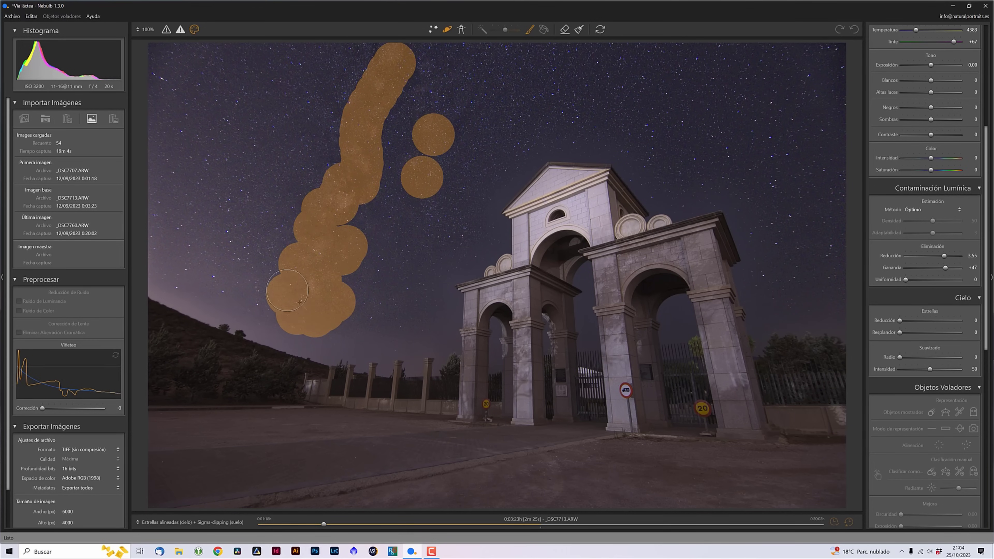
click(600, 30)
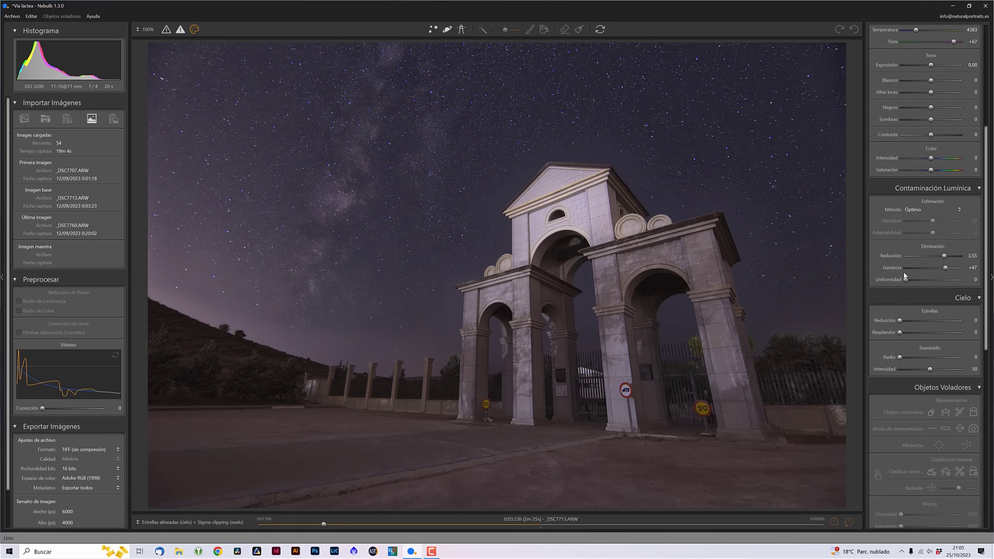
Step: Set the light pollution removal uniformity to 39, and raise the glow and reduction of the stars in the sky settings
drag(906, 279, 927, 280)
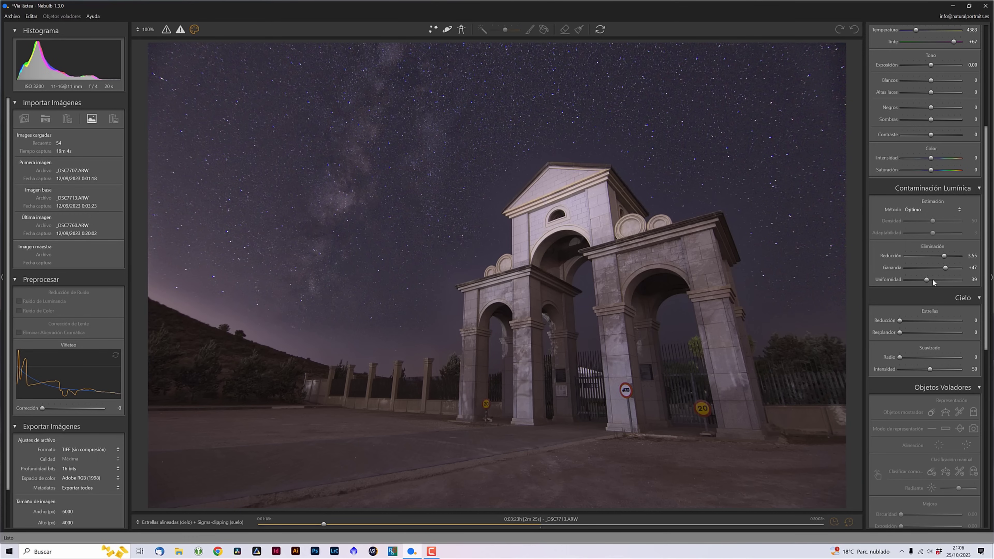
scroll(927, 277, up, 1)
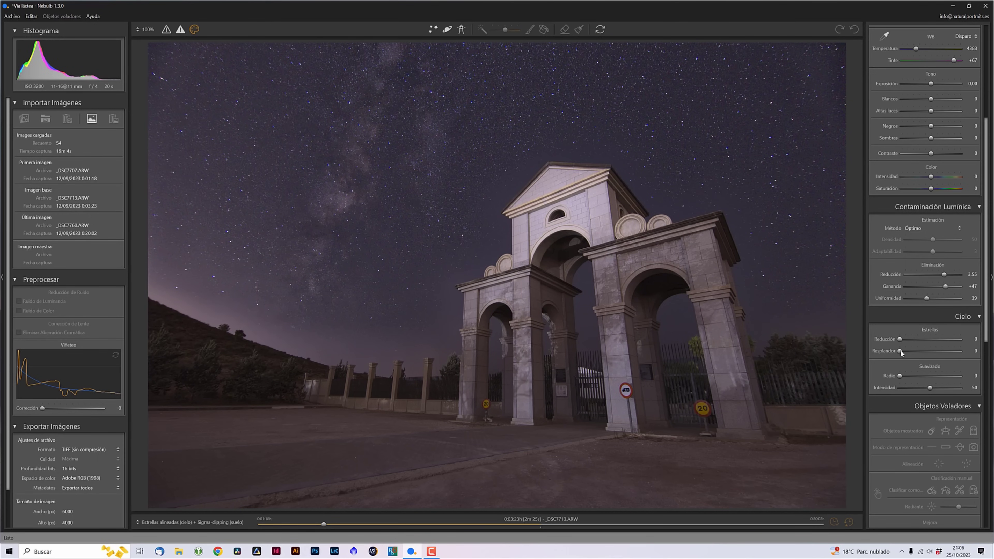
drag(900, 352, 918, 351)
drag(899, 339, 923, 340)
Step: Set the sky transition to radius 39, hardness 31, opacity 69, the ground transition to 27, 20, 71, and the exposure balance to -0,73 EV
scroll(936, 265, down, 10)
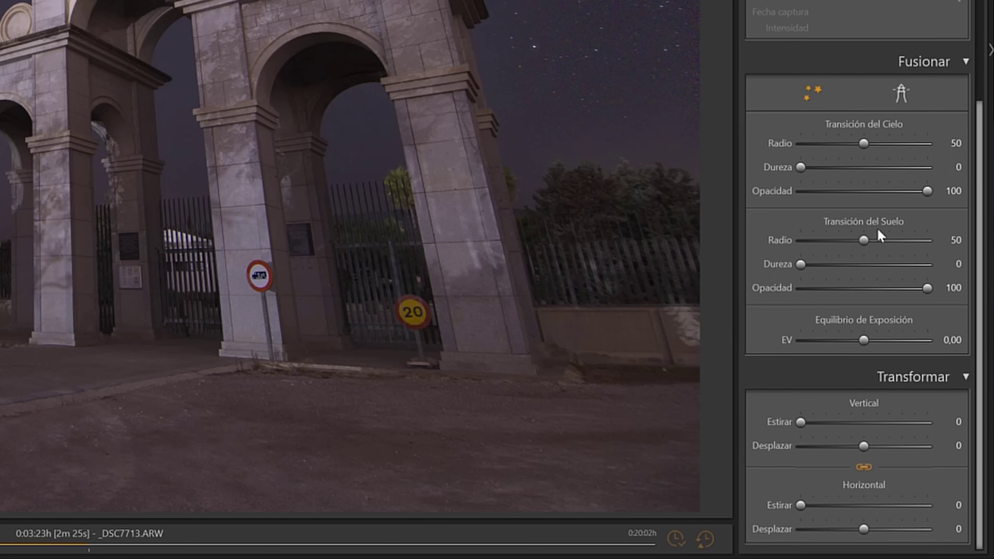
drag(863, 143, 815, 143)
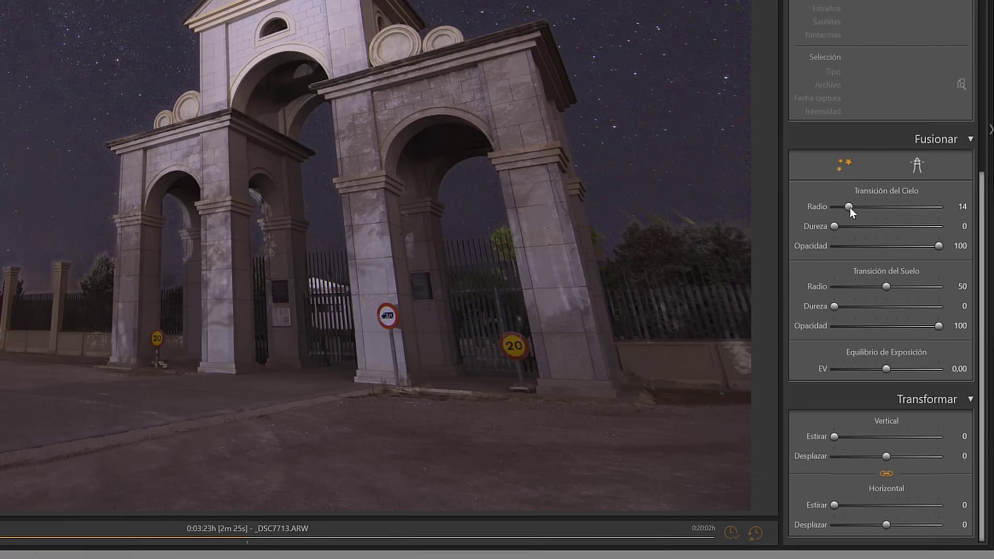
drag(906, 326, 936, 375)
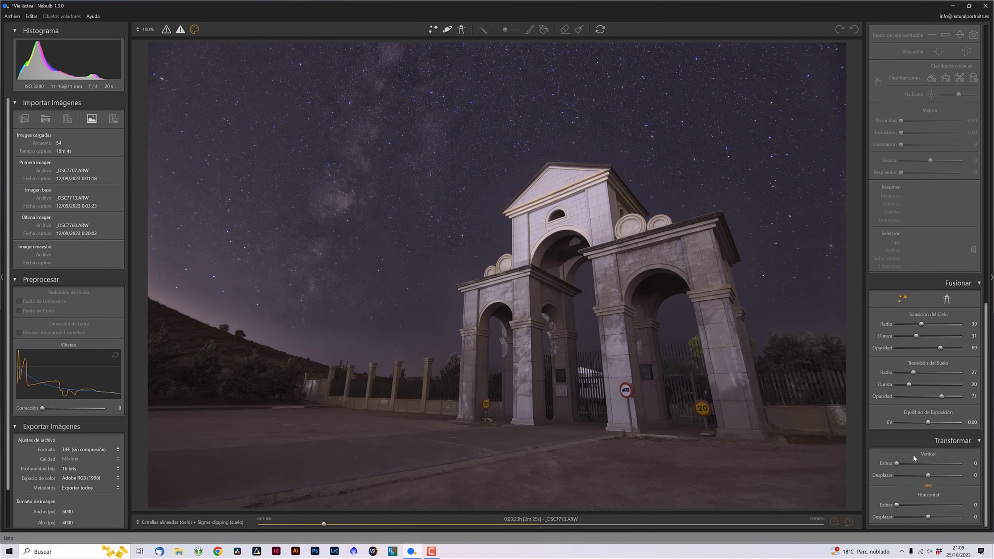
drag(927, 424, 917, 425)
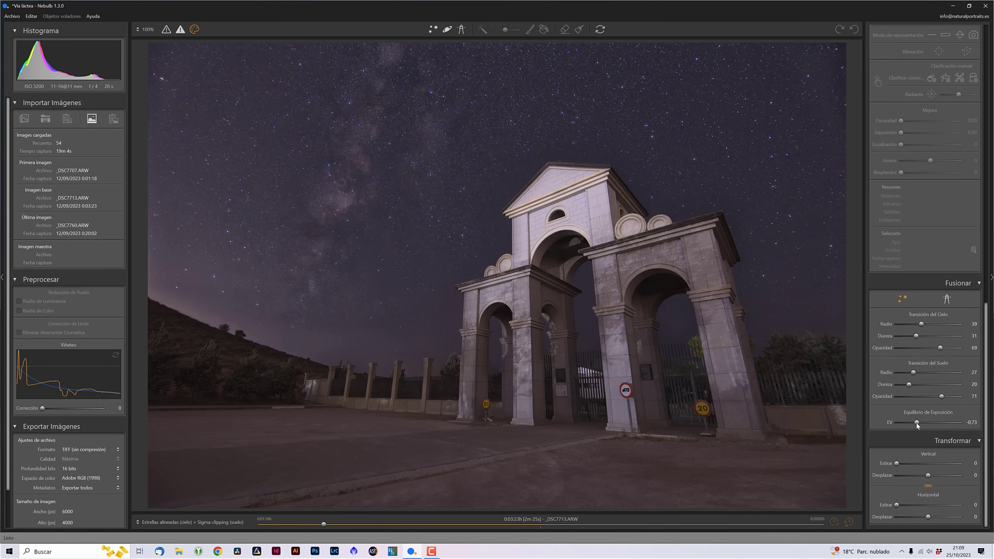